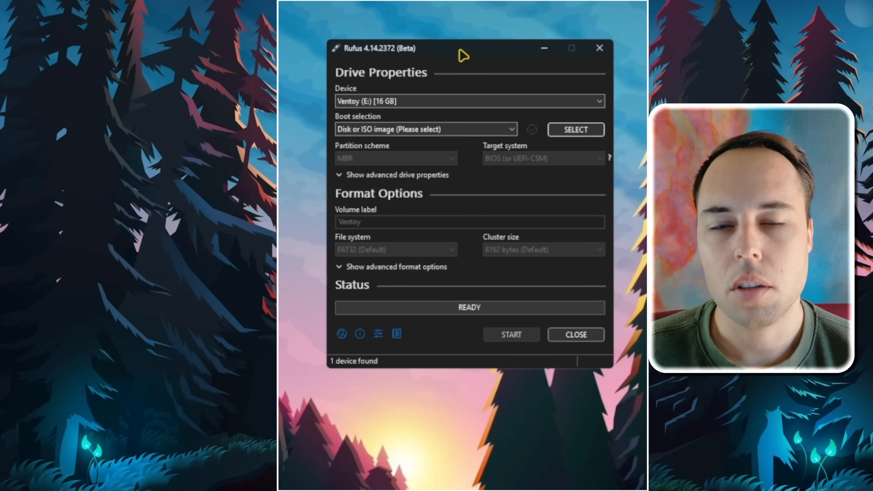
Step: Choose Ventoy (E:) [16 GB] as the target device and load Win11_25H2_English_x64.iso as the boot image
left_click(597, 105)
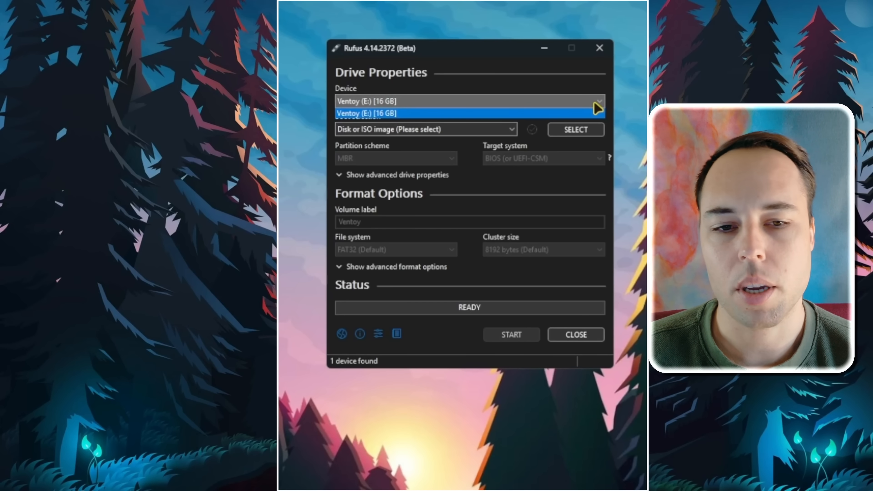
left_click(538, 114)
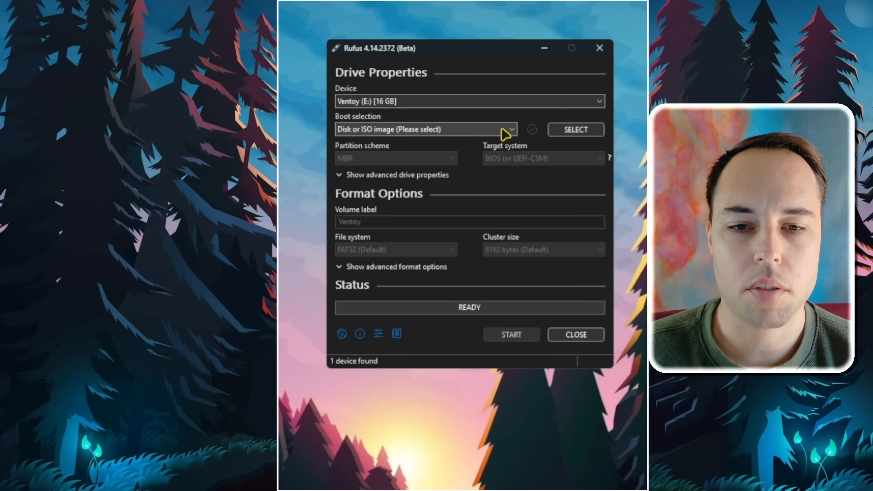
left_click(585, 130)
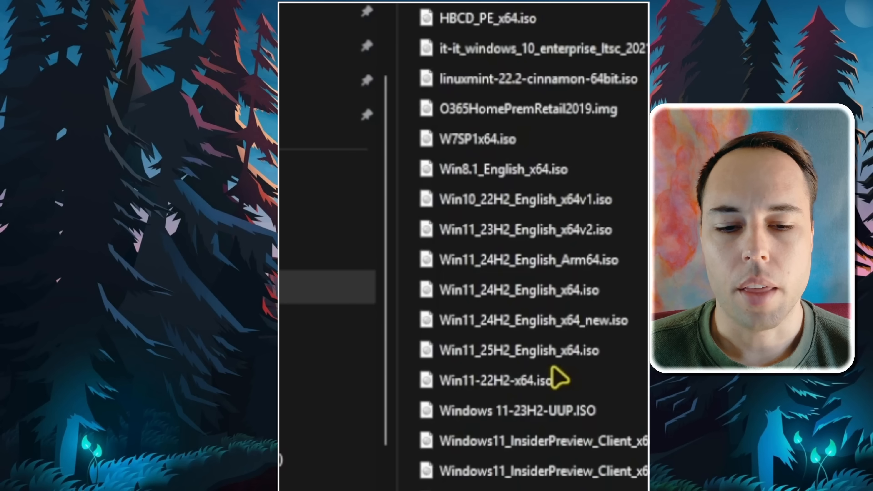
left_click(541, 358)
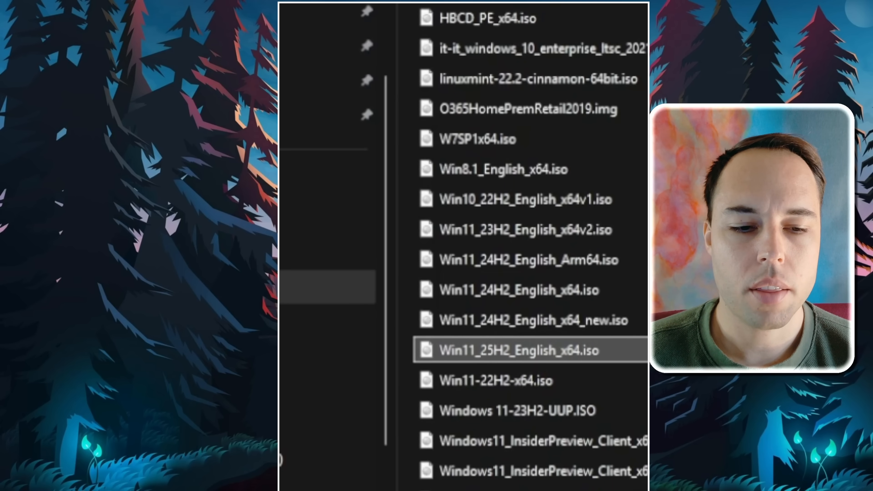
key("Return")
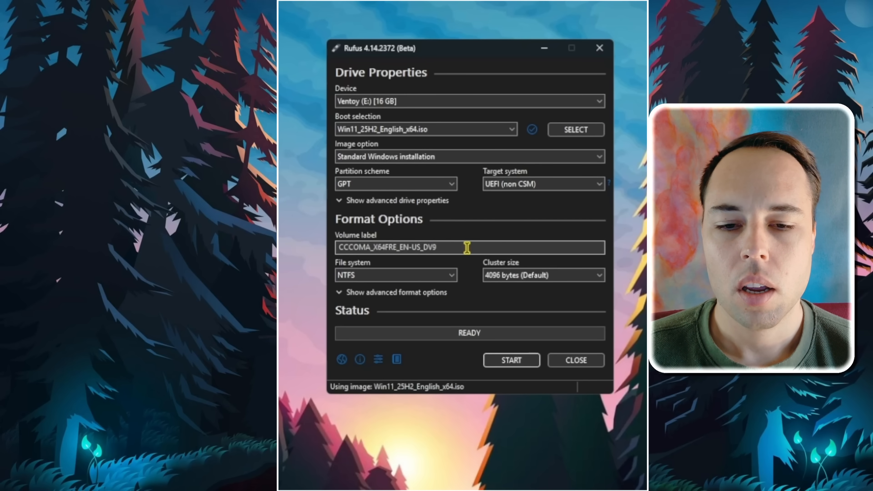
Step: Replace the volume label with Windows1125H2
left_click_drag(467, 247, 318, 274)
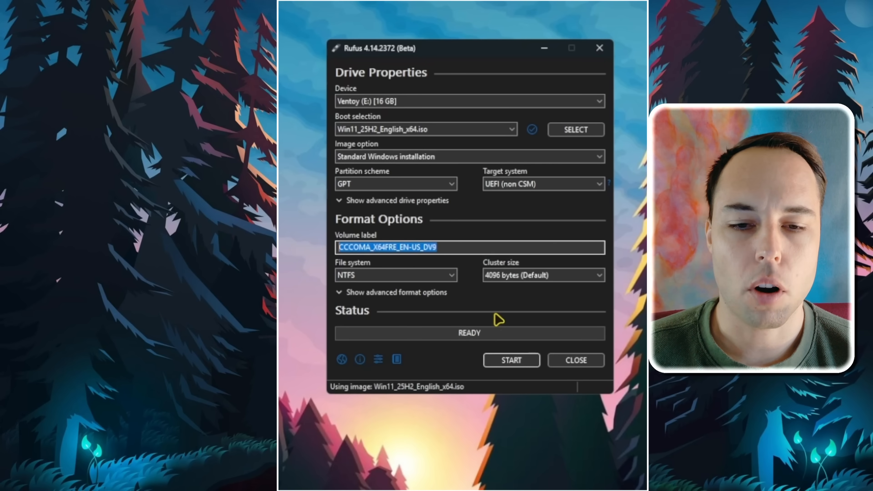
type("Windows1125H2")
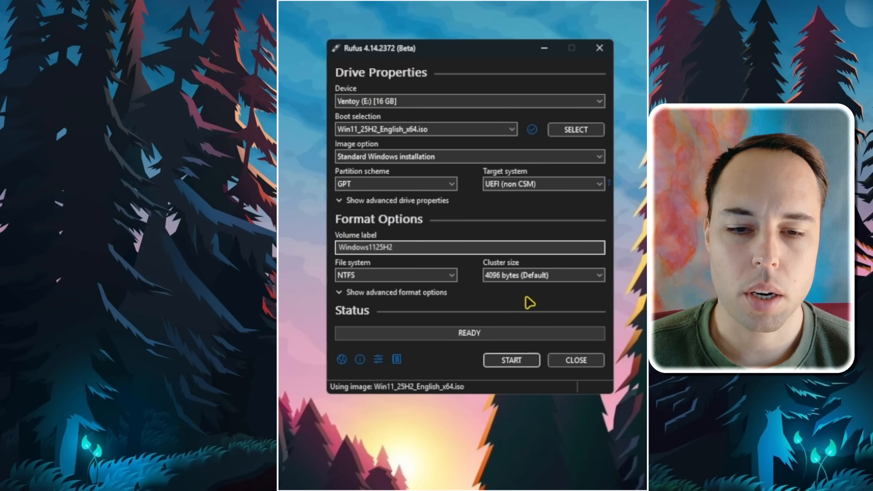
Step: Start writing the USB drive with QoL improvements enabled in the Windows customization, and accept erasing all data on the device
left_click(521, 360)
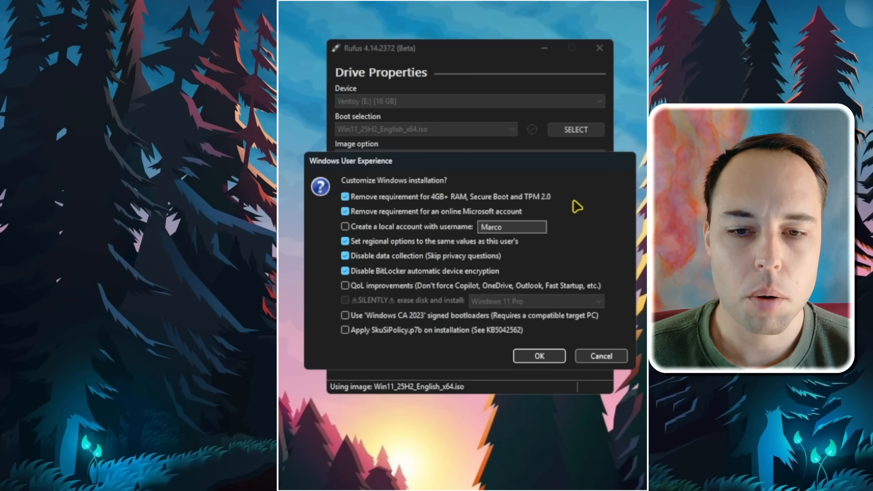
mouse_move(557, 198)
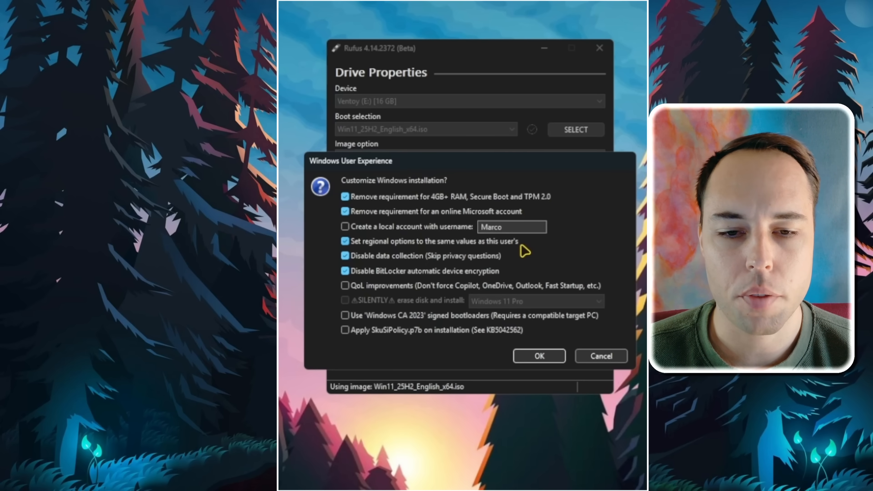
mouse_move(355, 293)
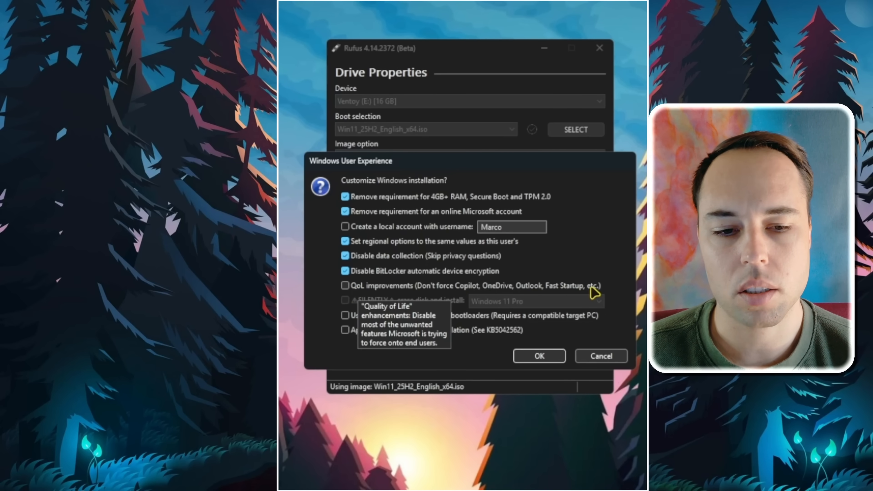
left_click(346, 286)
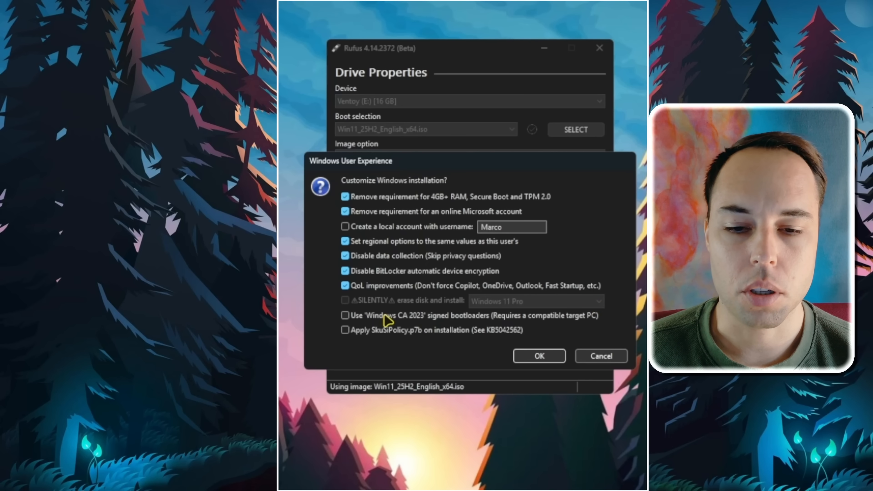
mouse_move(343, 321)
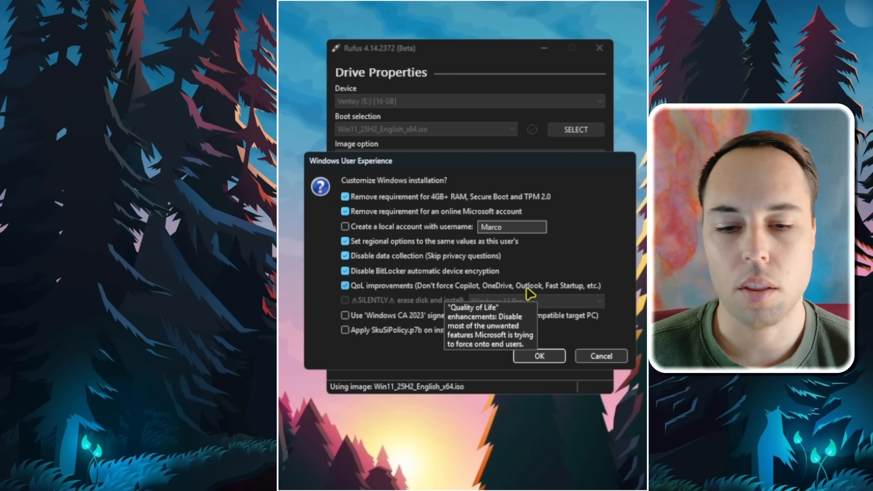
key("Return")
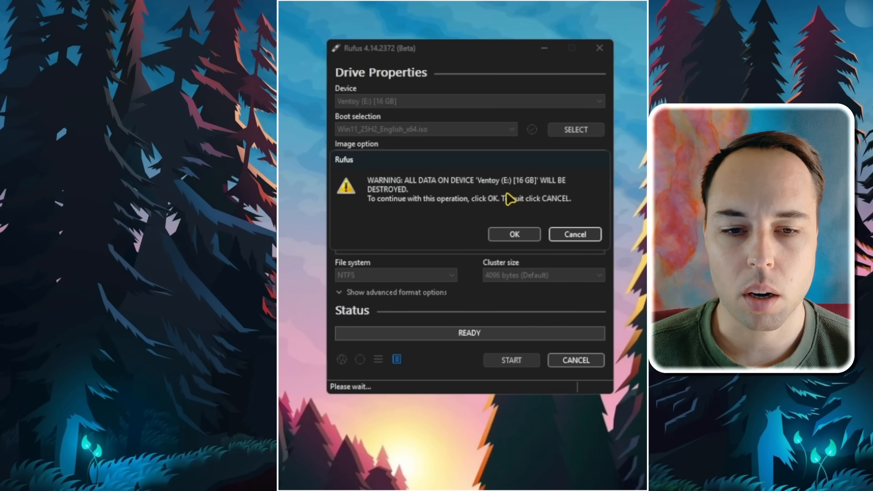
key("Return")
left_click(523, 252)
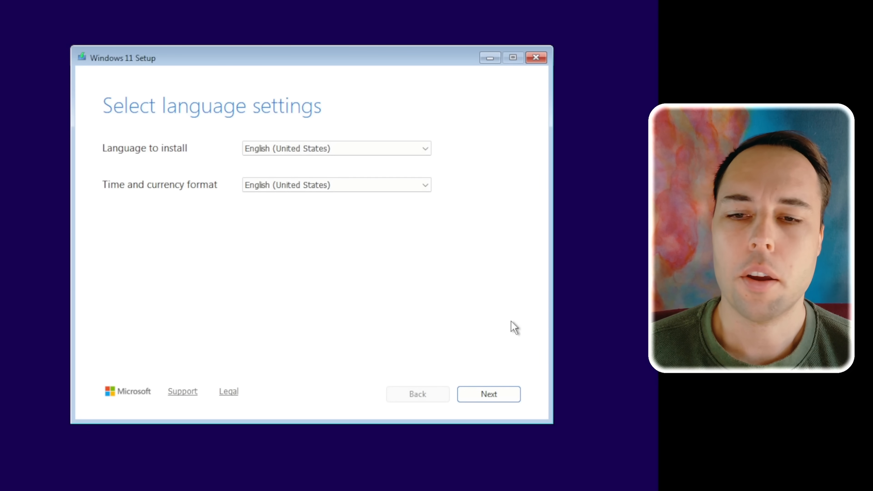
Step: In Windows 11 Setup, accept English (United States) and the US keyboard, and agree to a clean installation that keeps nothing
left_click(511, 395)
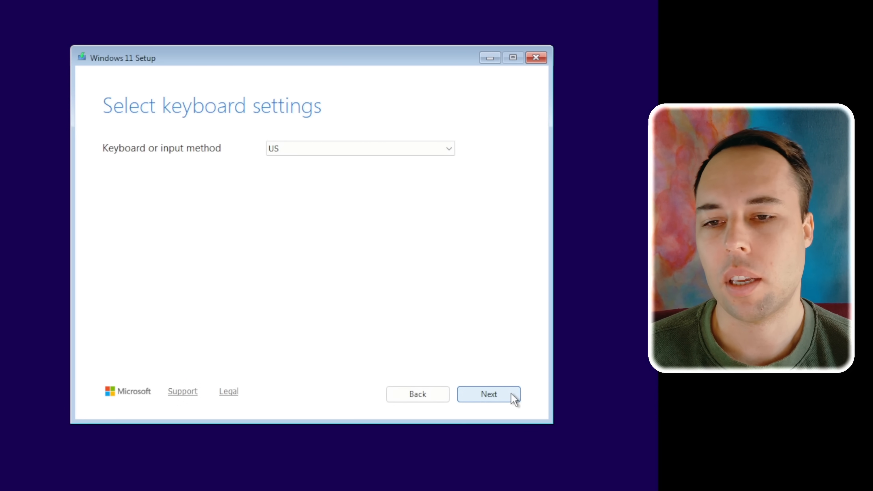
left_click(514, 399)
left_click(211, 216)
left_click(503, 399)
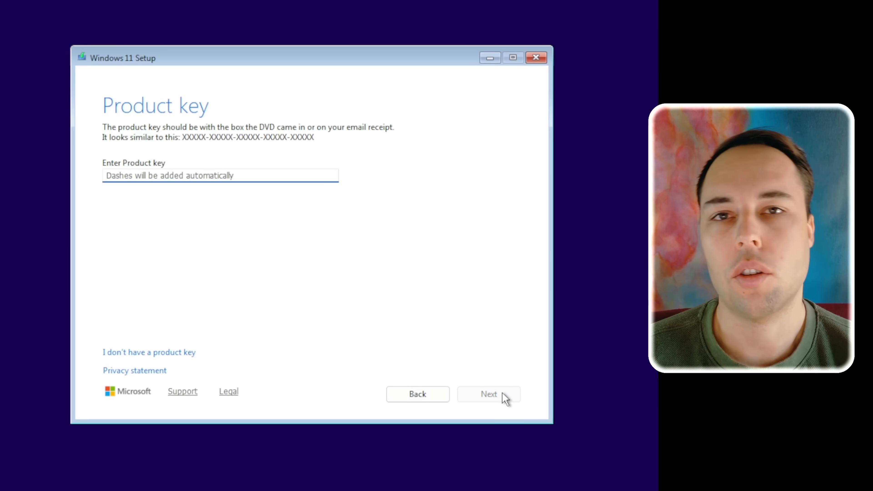
Step: Continue without a product key and choose Windows 11 Pro as the image to install
left_click(189, 354)
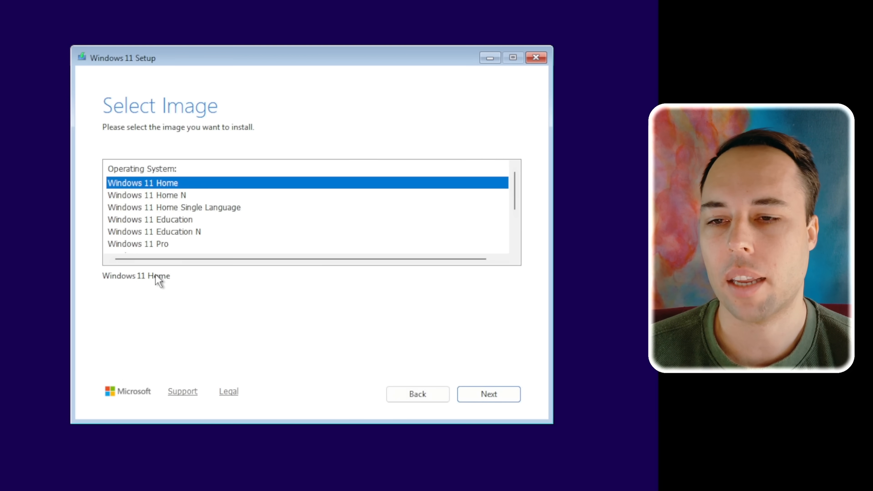
left_click(165, 244)
left_click(496, 394)
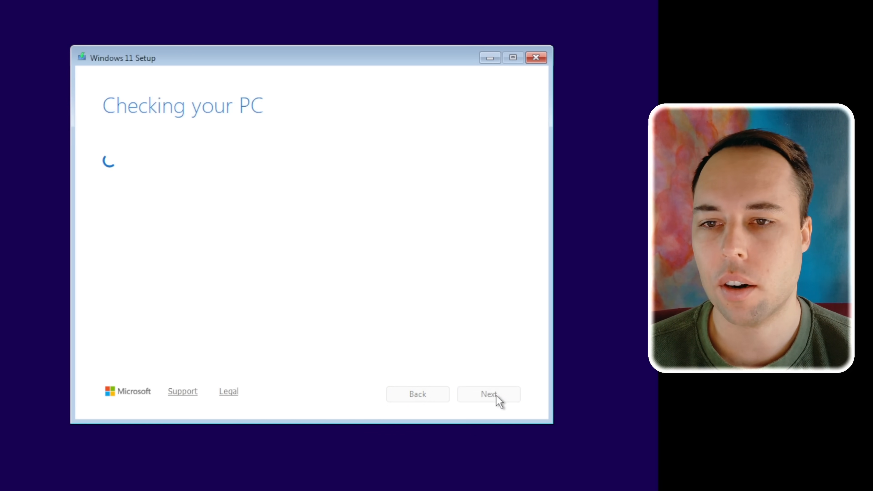
left_click(498, 399)
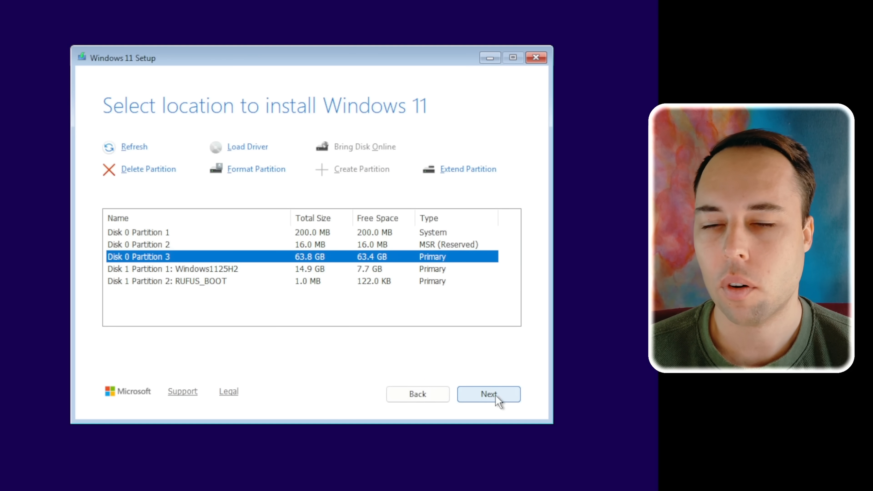
Step: Delete partitions 3, 2 and 1 on Disk 0 and start installing Windows 11 Pro on the unallocated space
left_click(153, 170)
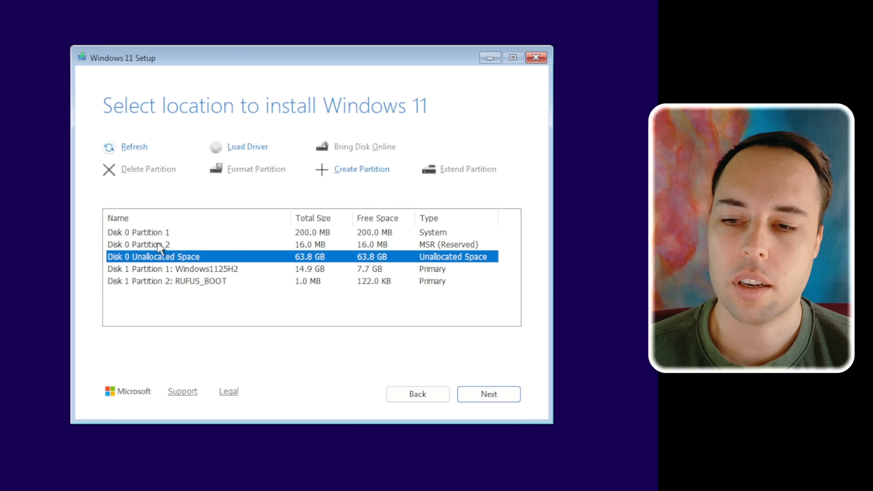
left_click(158, 245)
left_click(159, 170)
left_click(157, 234)
left_click(160, 170)
left_click(517, 397)
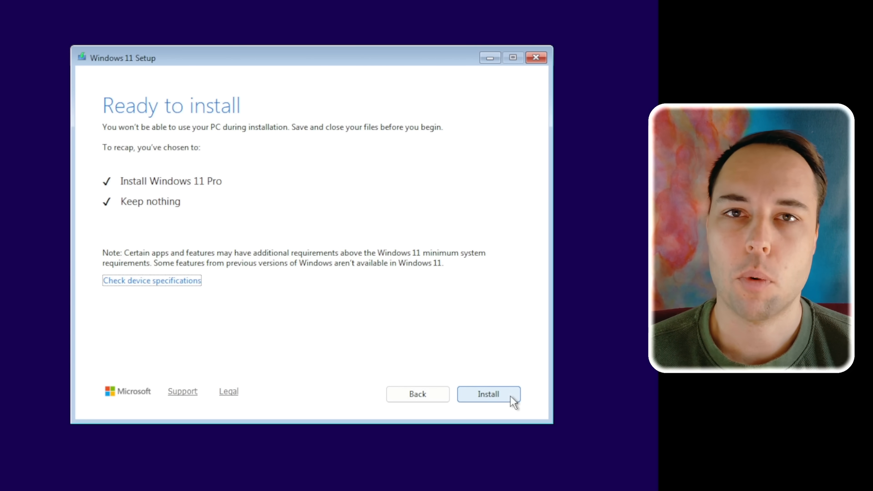
left_click(512, 397)
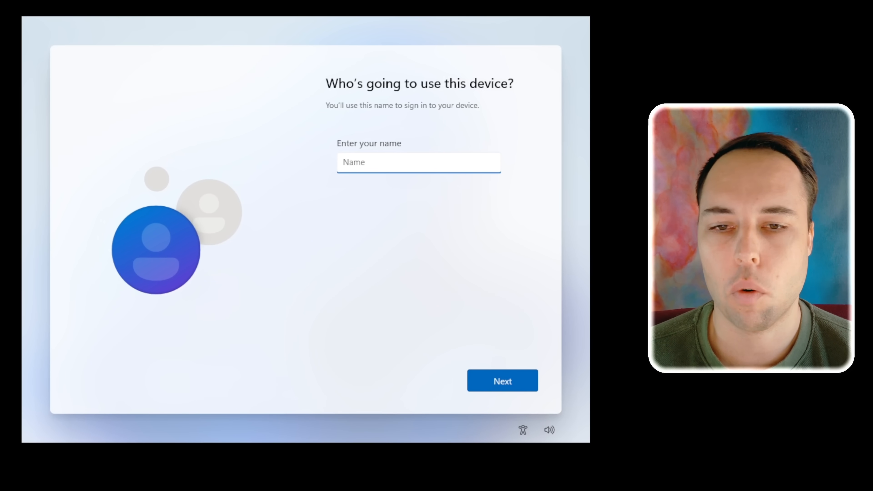
Step: Set the device's user name to Memory and leave the password blank
type("Memory")
key("Return")
key("Return")
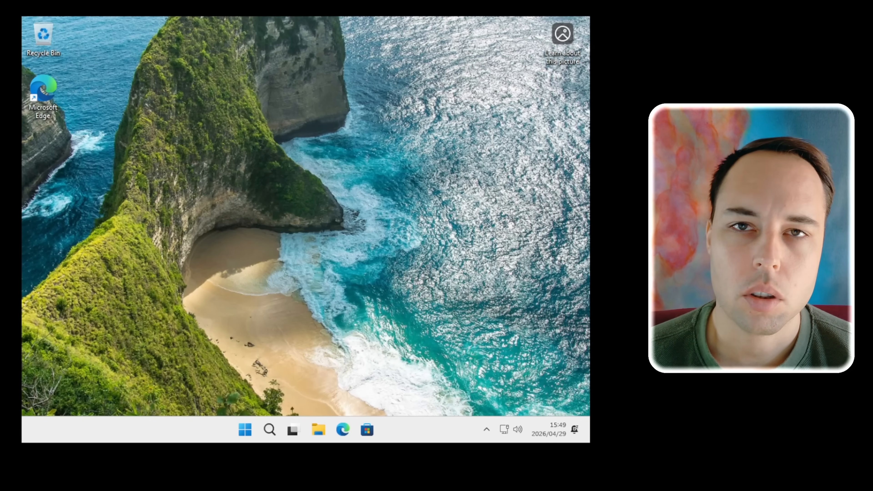
Step: Examine the full alphabetical list of installed apps for preinstalled Microsoft software
key("super")
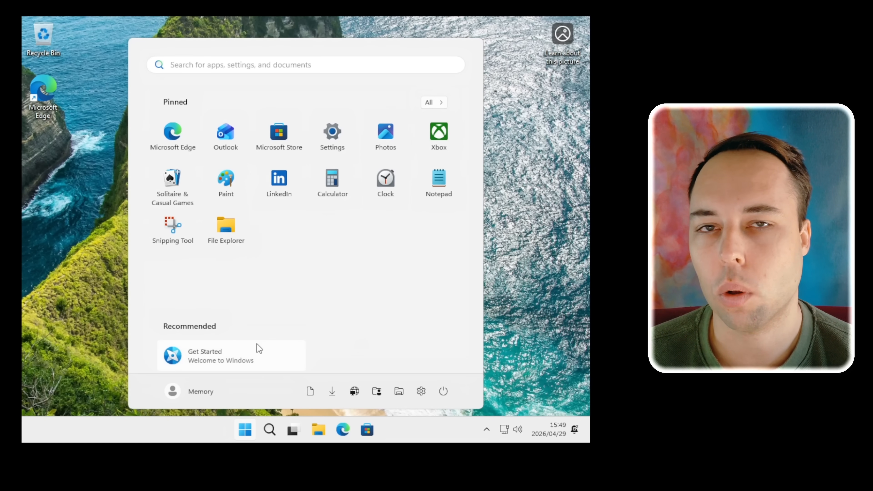
left_click(434, 103)
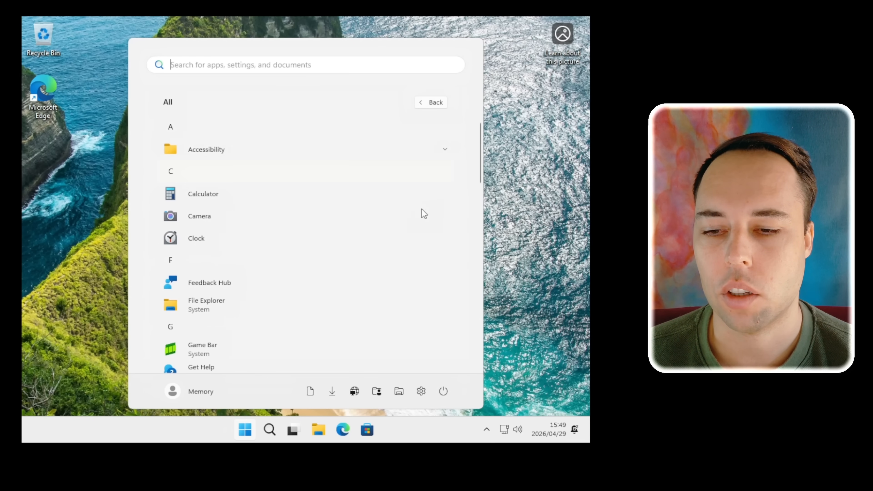
scroll(397, 188, "down", 1)
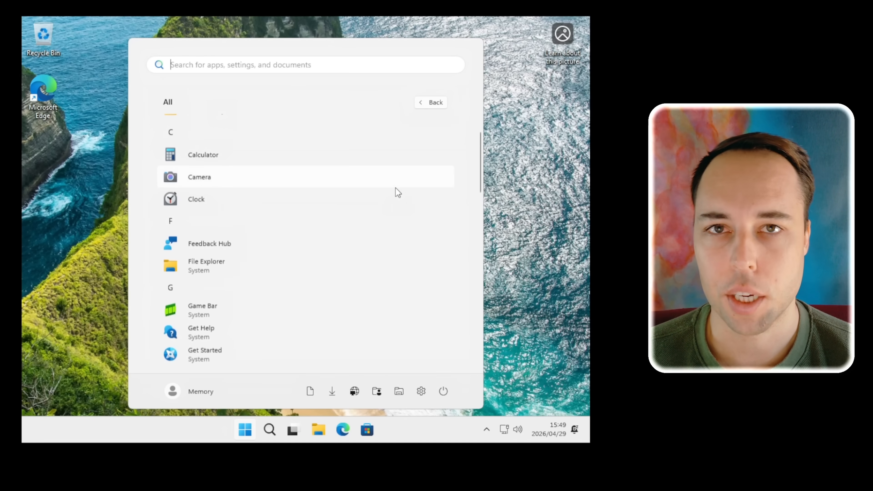
scroll(392, 191, "down", 6)
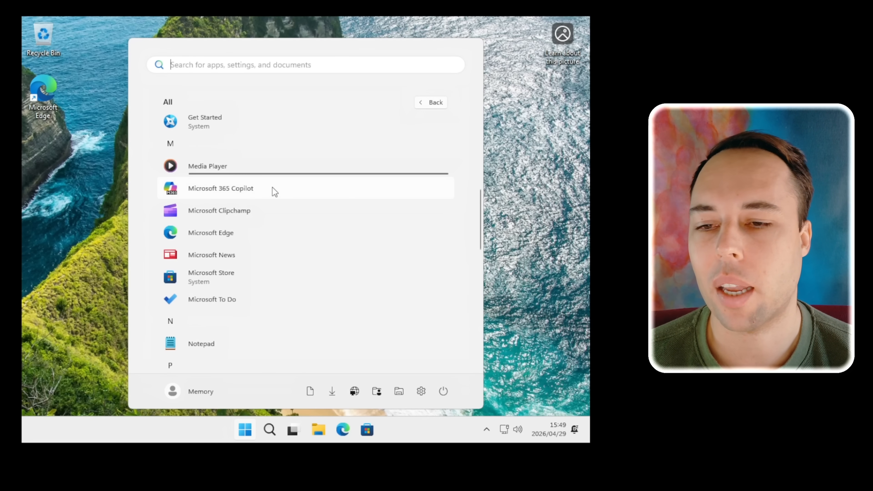
scroll(273, 203, "down", 1)
scroll(274, 204, "down", 2)
scroll(274, 204, "down", 5)
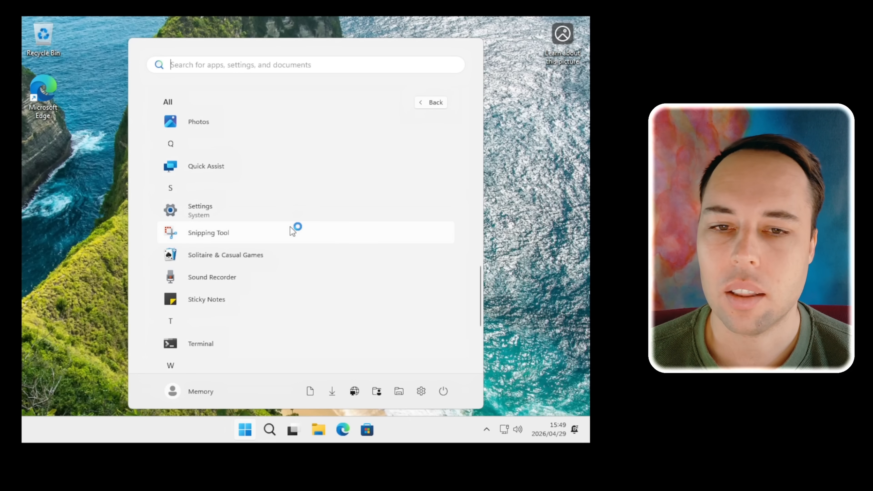
scroll(293, 230, "down", 3)
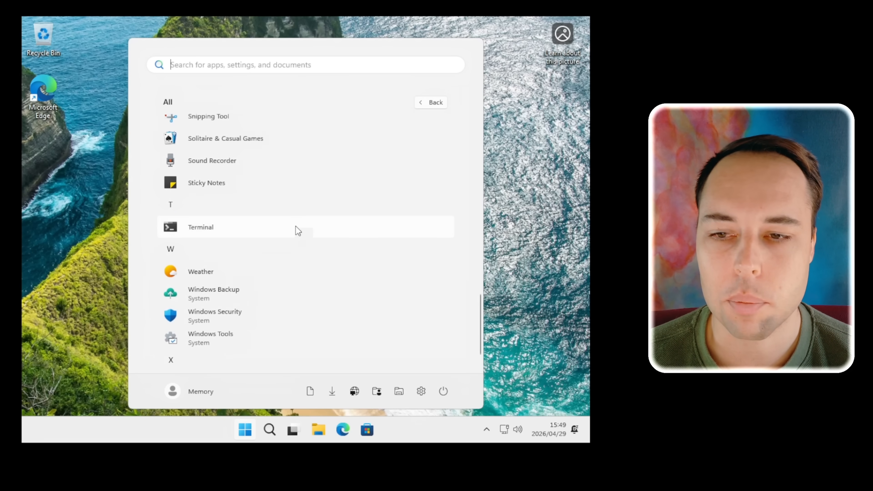
scroll(295, 227, "down", 2)
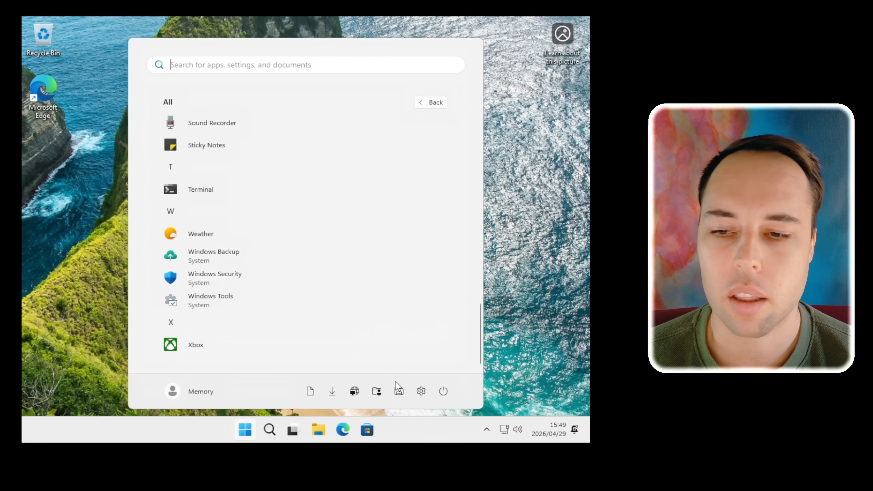
Step: Open Settings maximized, review the General permissions under Privacy & security, and return to the Privacy & security overview
left_click(421, 391)
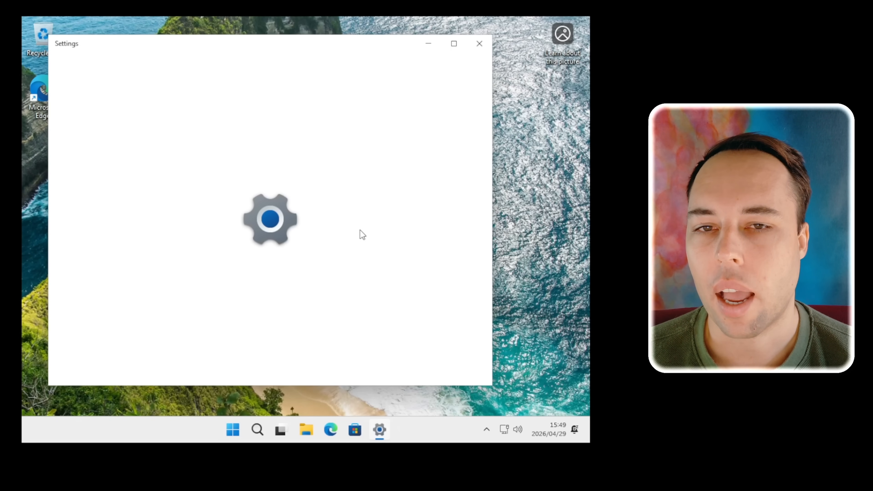
left_click(454, 44)
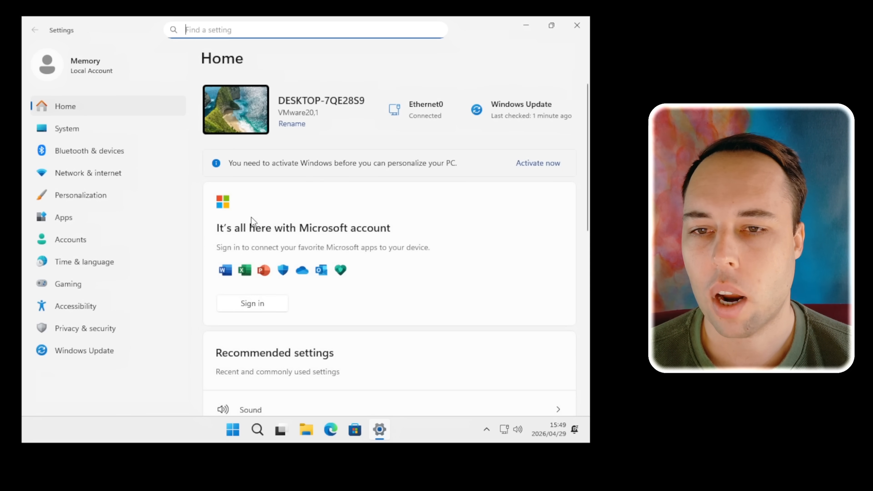
left_click(123, 328)
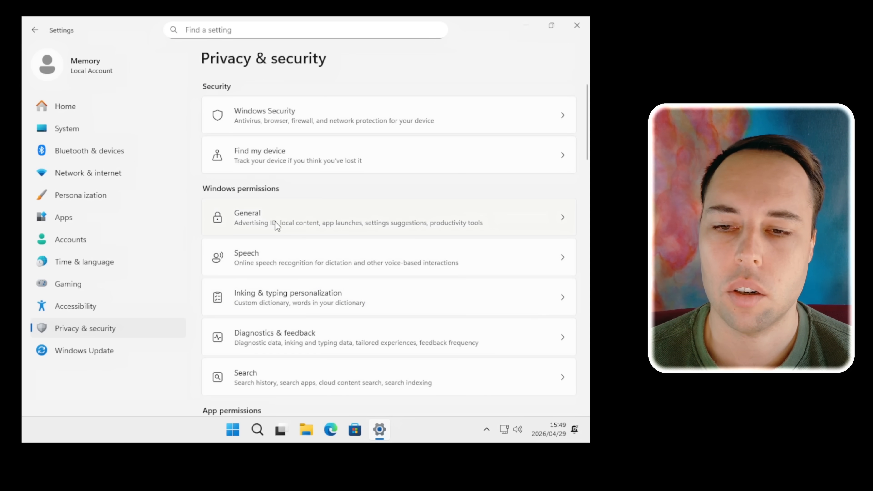
left_click(375, 219)
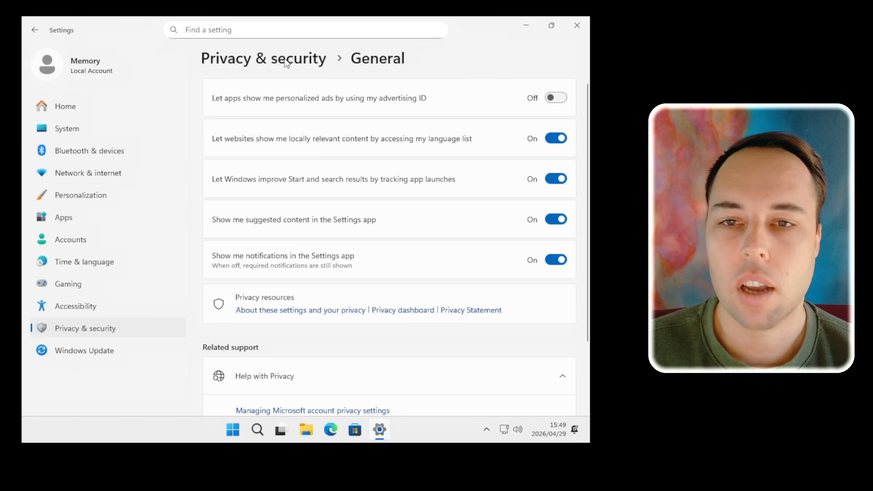
left_click(285, 60)
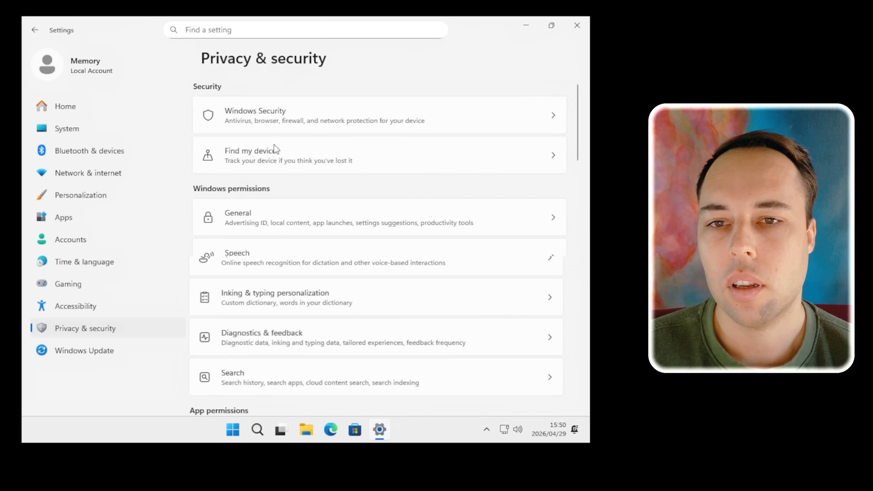
Step: Review the Diagnostics & feedback settings and look through the app permissions listed under Privacy & security
left_click(309, 340)
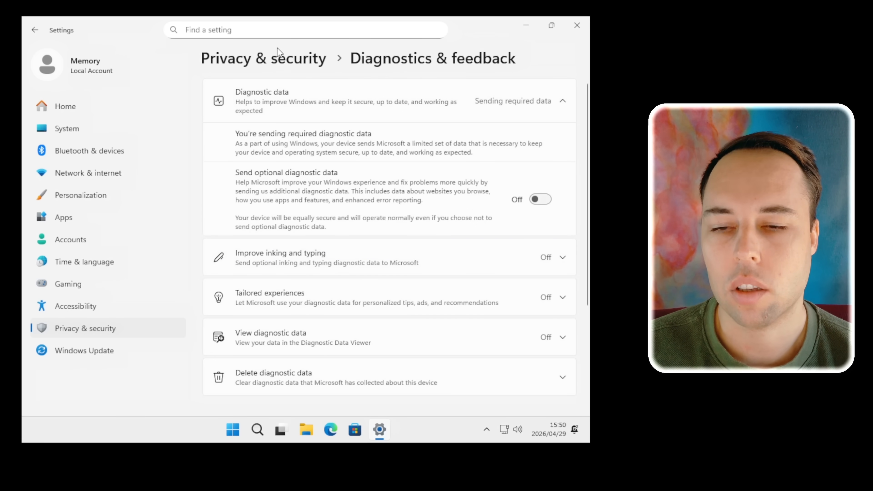
left_click(278, 60)
scroll(318, 237, "down", 5)
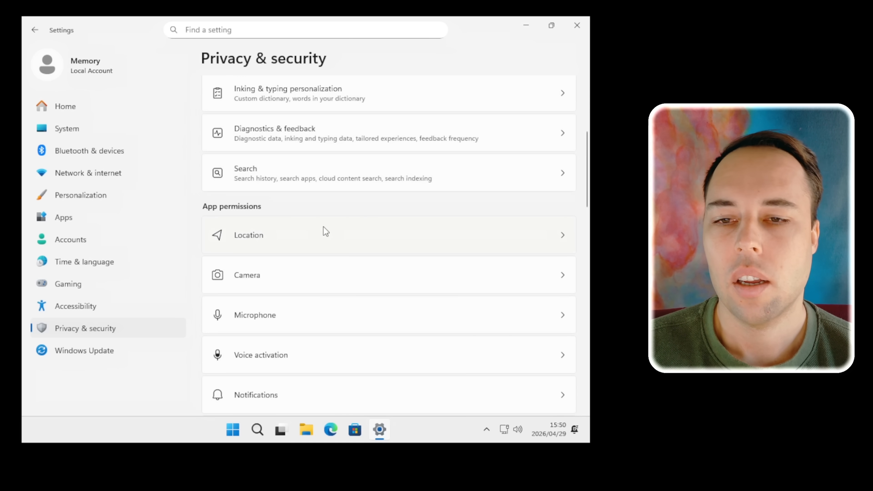
scroll(296, 223, "up", 5)
Step: Look over the Home and System pages of Settings and open the Apps category
left_click(90, 109)
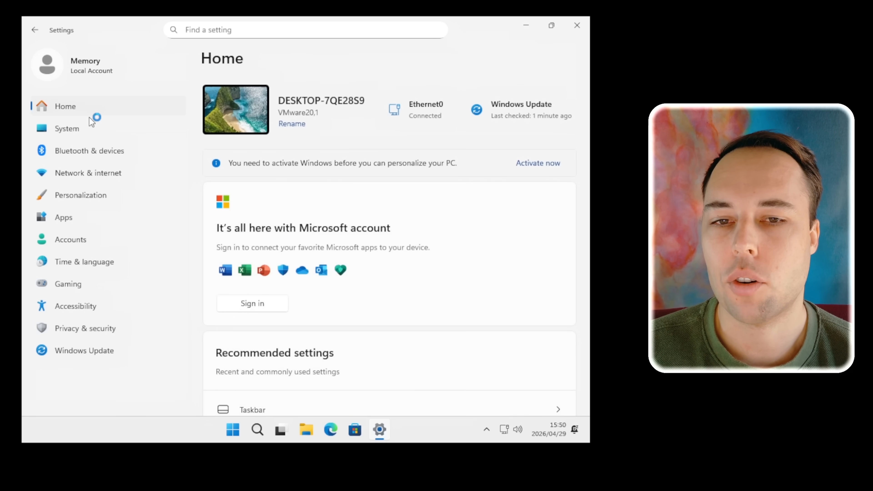
left_click(111, 137)
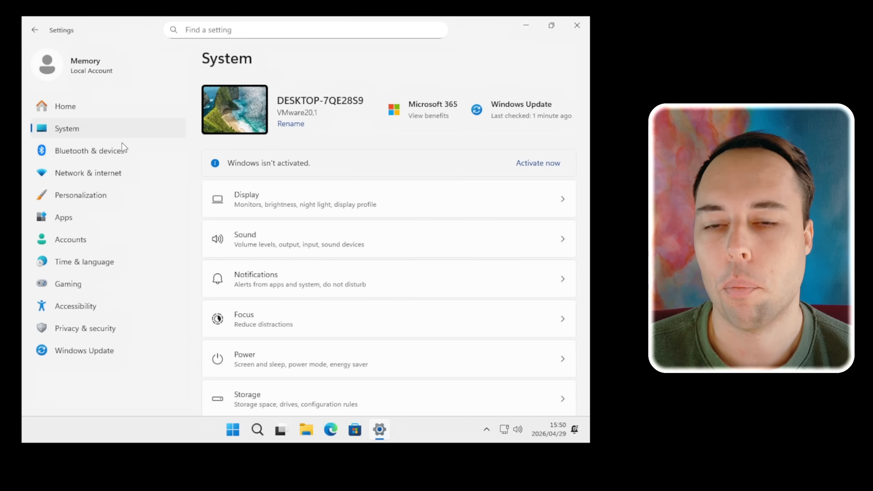
left_click(92, 219)
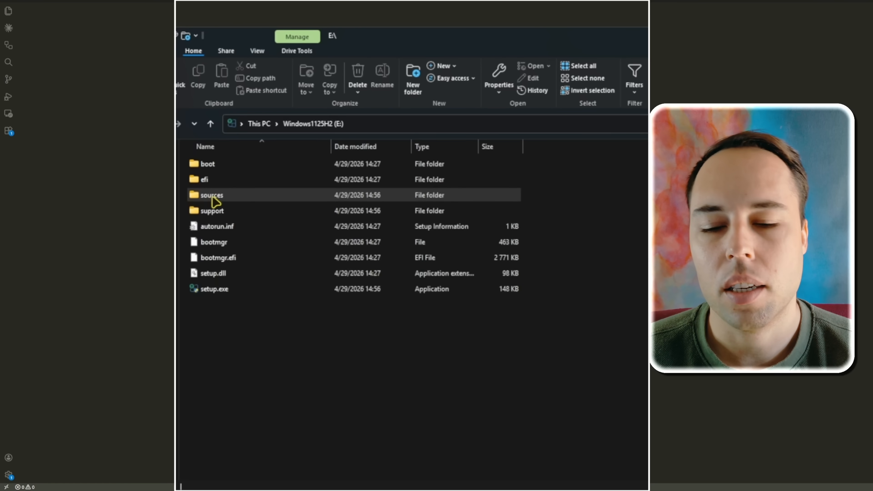
Step: Browse the USB installer to E:\sources\$OEM$\$$\Panther and open unattend.xml in the code editor
double_click(240, 194)
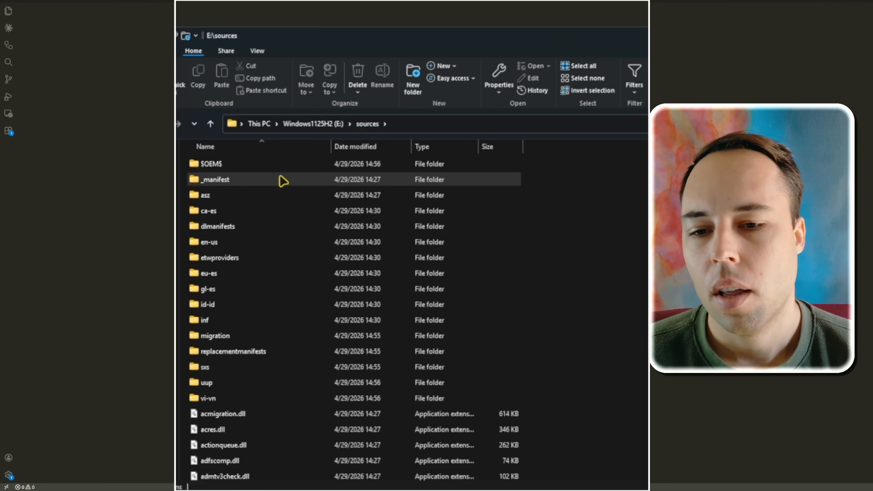
double_click(285, 170)
double_click(284, 170)
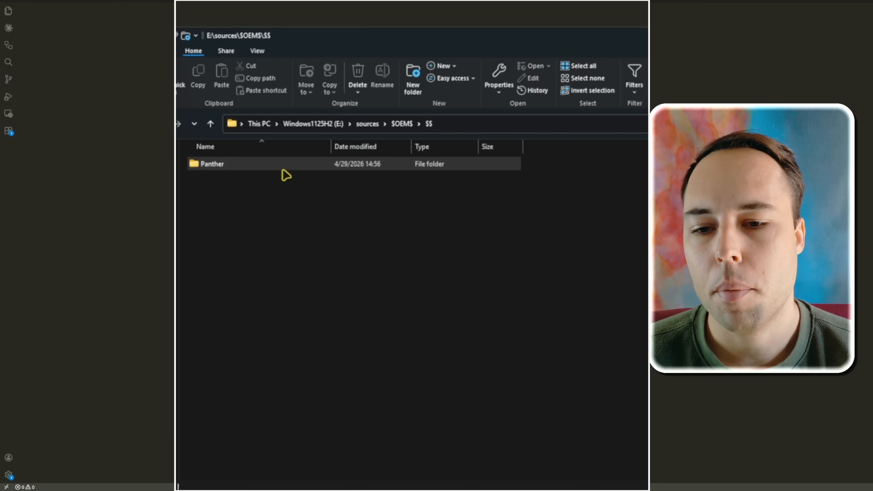
double_click(282, 170)
left_click(267, 167)
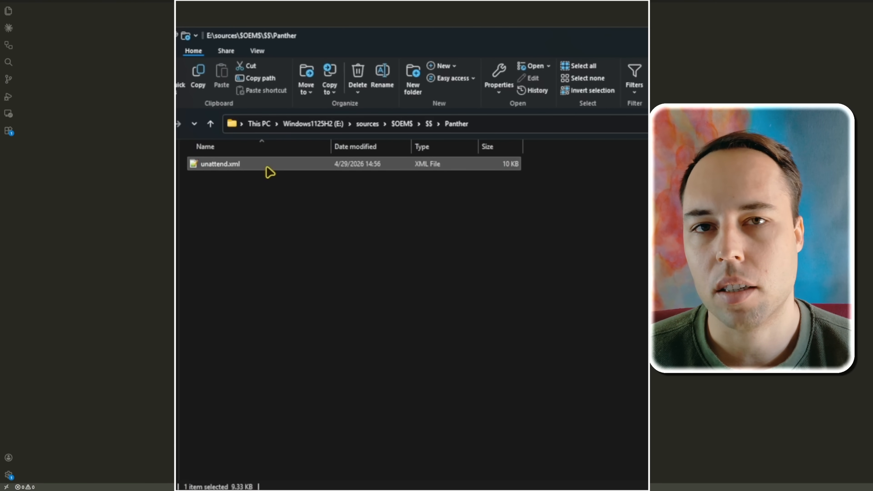
left_click(266, 167)
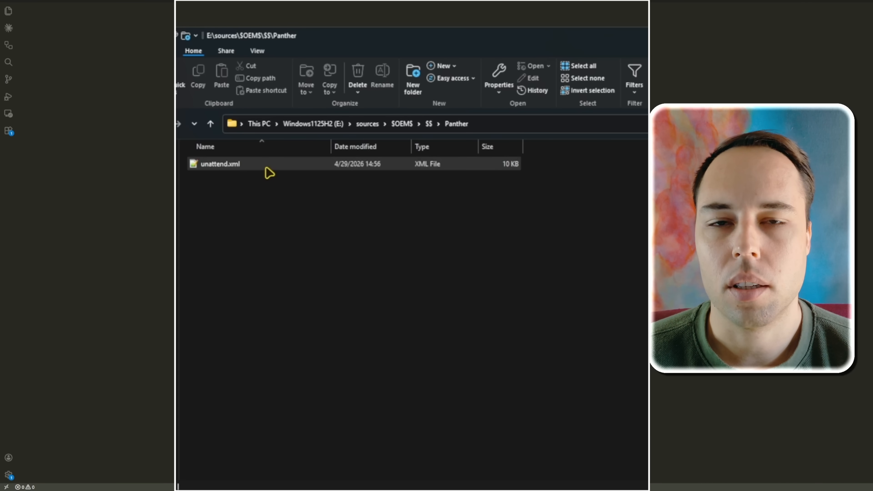
left_click_drag(266, 168, 167, 135)
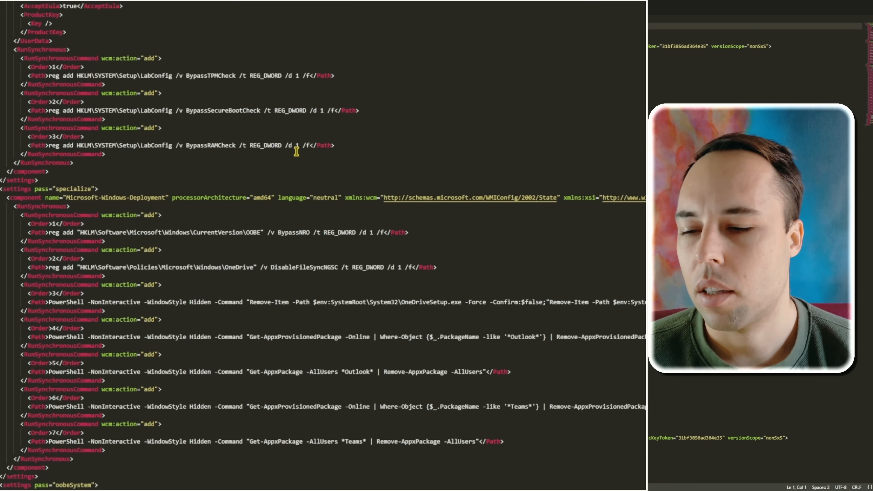
Step: Examine the TPM, Secure Boot and RAM check bypass commands and the BypassNRO registry entry in unattend.xml
left_click_drag(113, 157, 20, 60)
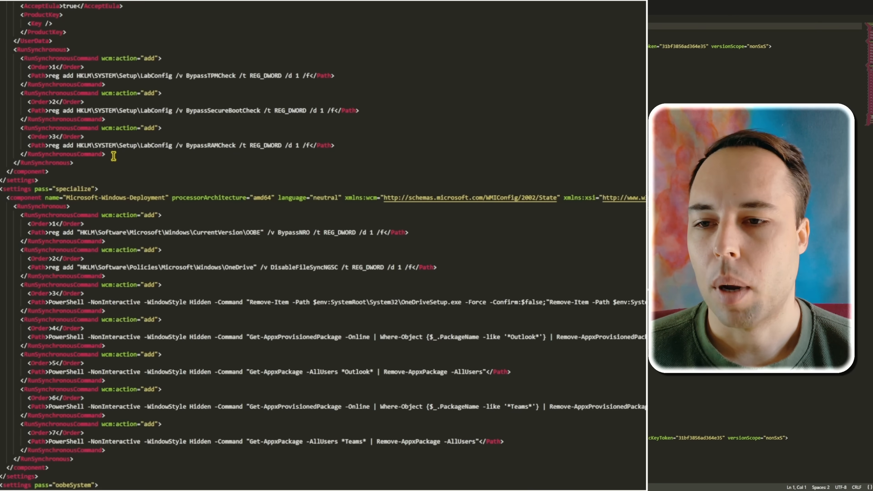
left_click_drag(113, 156, 21, 59)
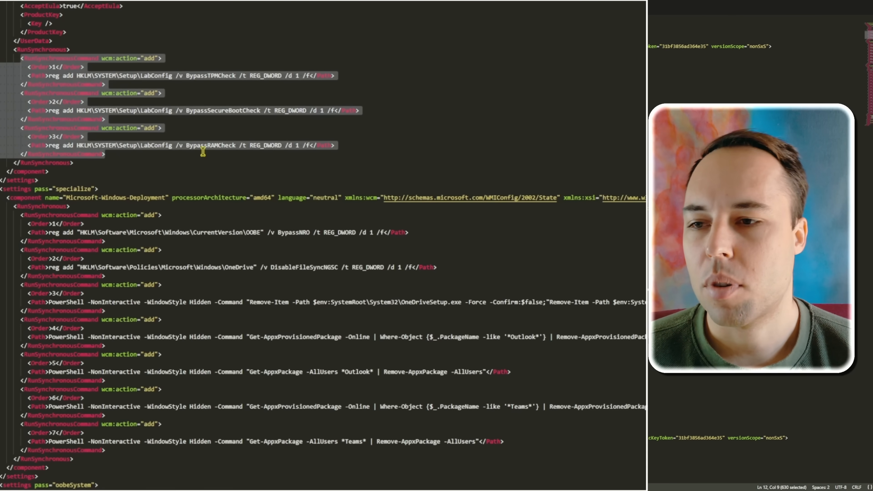
left_click(269, 155)
scroll(263, 169, "down", 4)
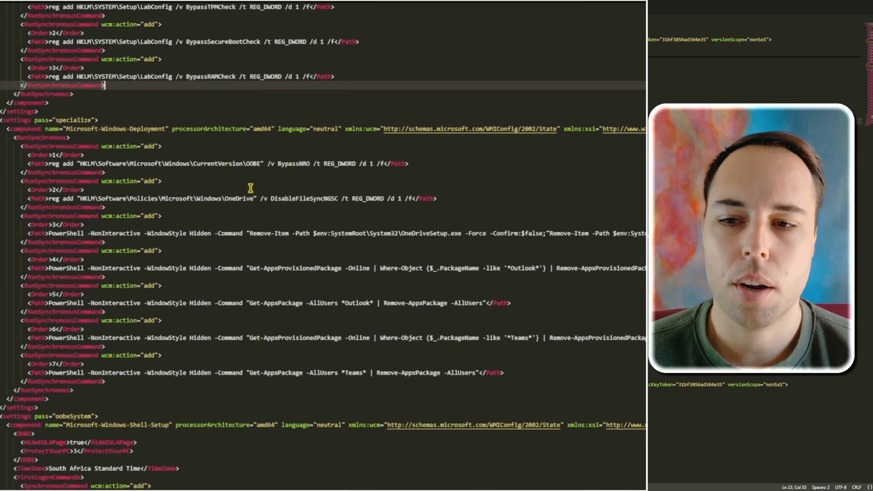
left_click_drag(409, 165, 190, 164)
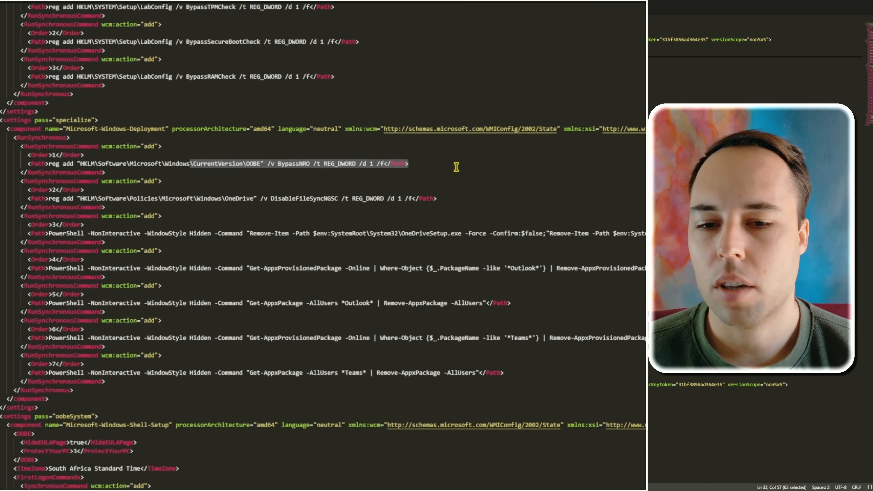
left_click(445, 160)
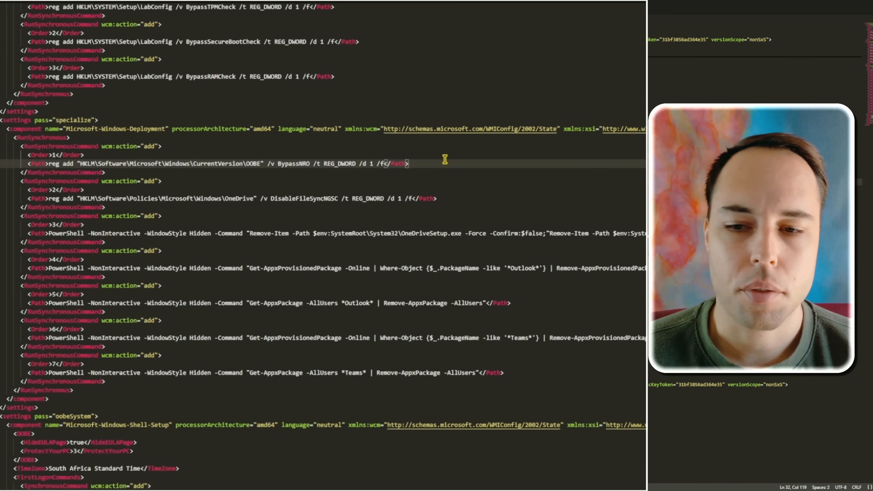
Step: Examine the specialize-pass commands that remove OneDrive setup, Outlook and Teams
left_click_drag(461, 234, 405, 235)
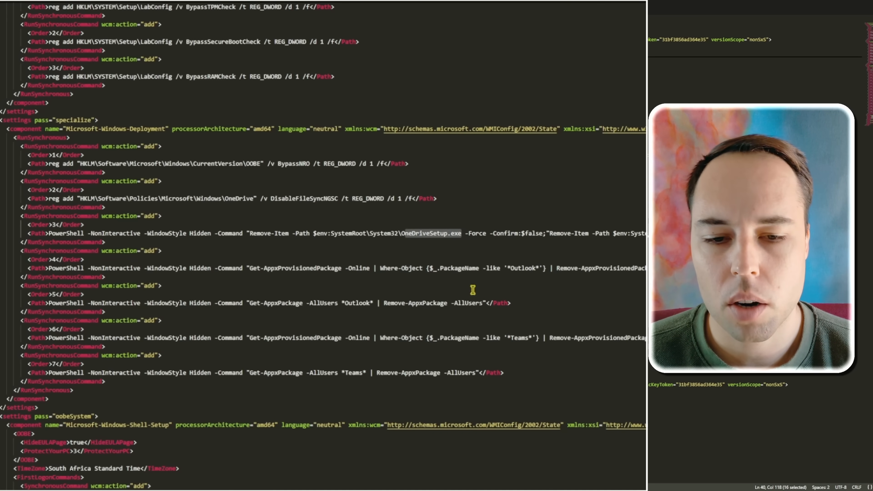
left_click_drag(507, 268, 542, 267)
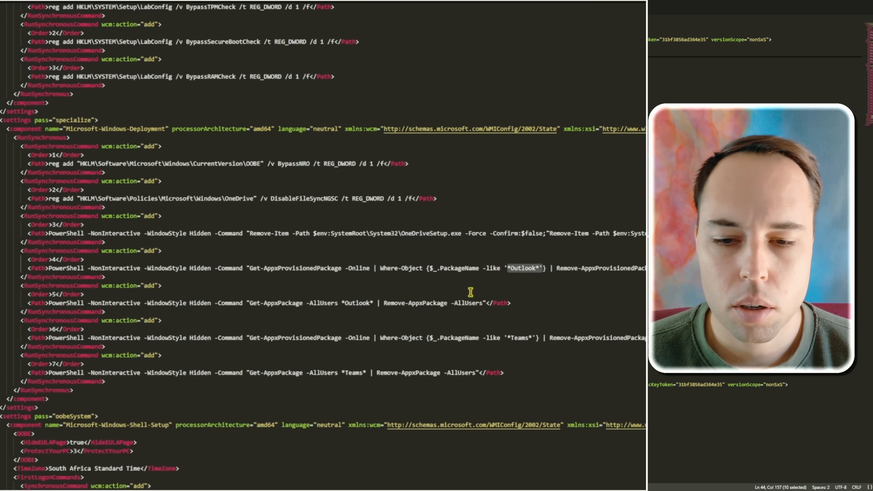
left_click_drag(504, 338, 530, 336)
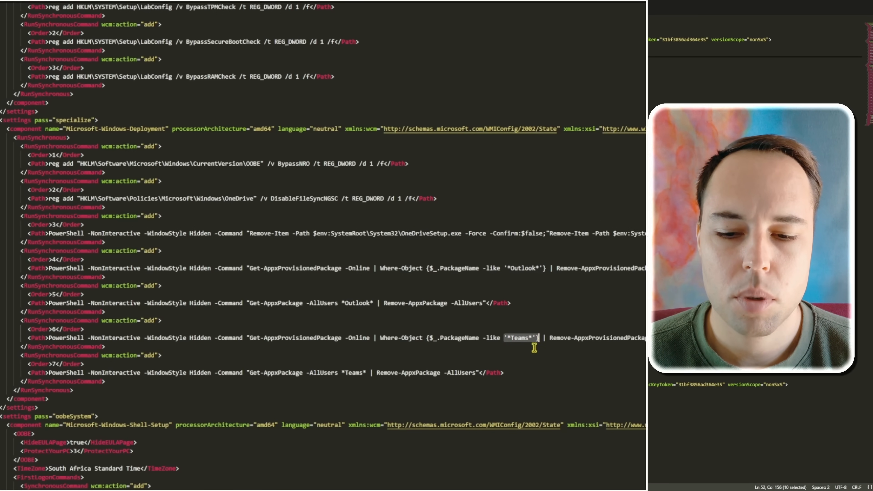
Step: Examine the FirstLogonCommands registry entries covering Copilot, Bing search, news and interests, and Edge's first-run experience
scroll(530, 336, "down", 16)
double_click(378, 125)
double_click(355, 158)
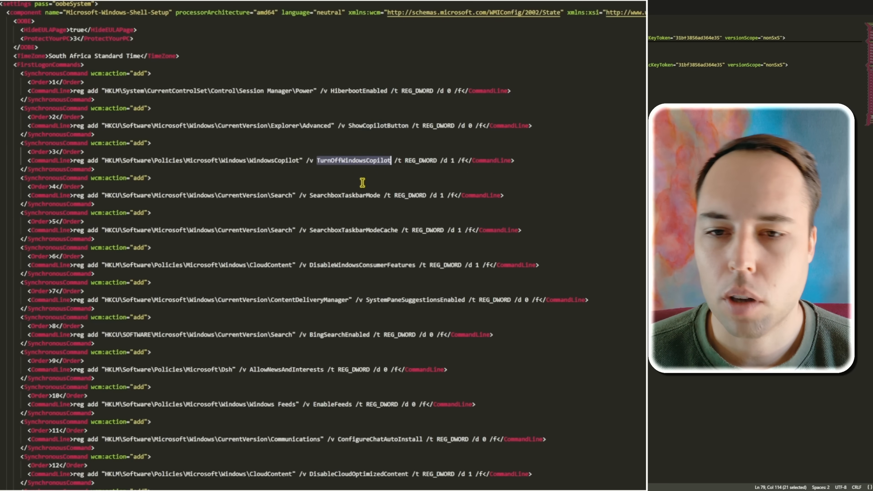
scroll(365, 302, "down", 1)
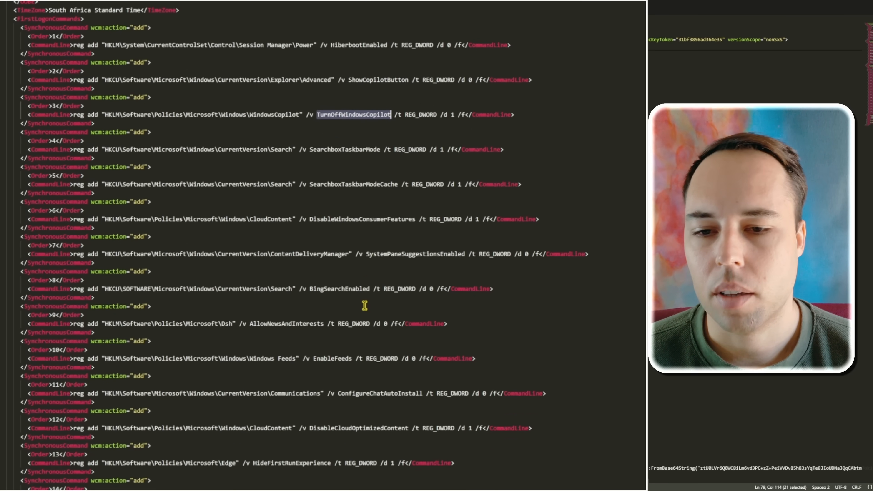
scroll(365, 305, "down", 2)
left_click(337, 266)
double_click(337, 265)
scroll(382, 282, "down", 2)
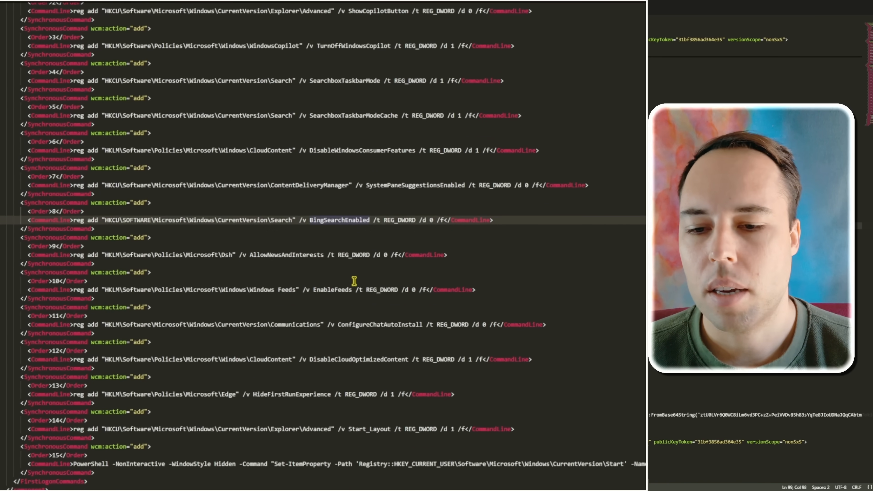
double_click(294, 254)
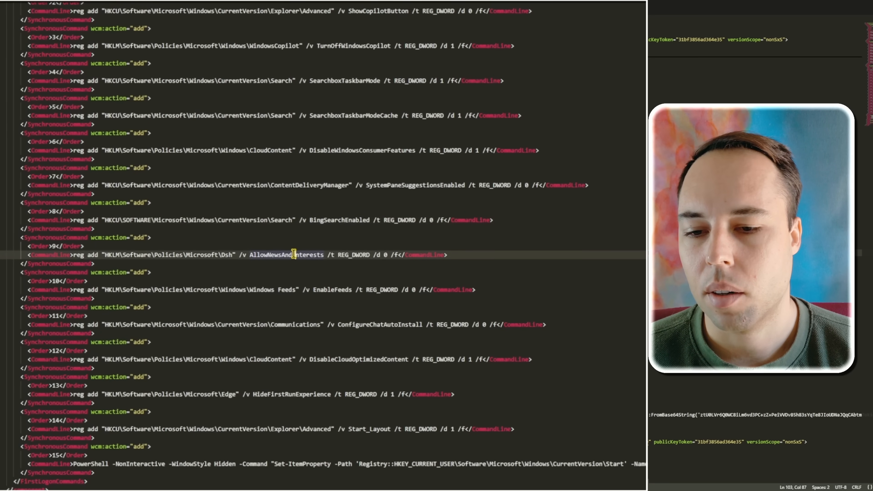
scroll(410, 310, "down", 3)
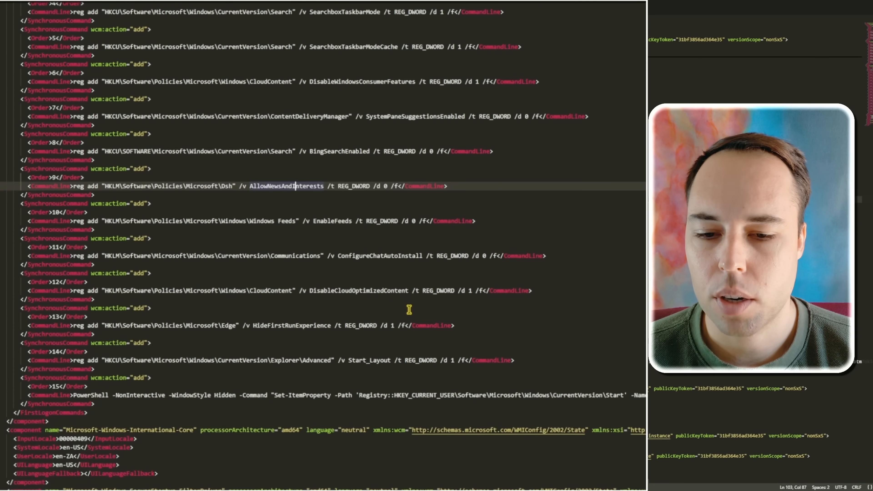
scroll(408, 313, "down", 1)
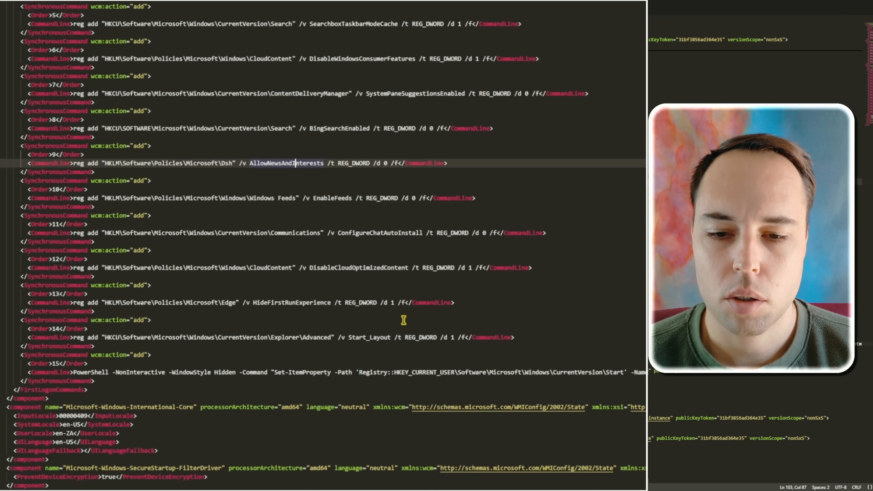
left_click_drag(331, 302, 189, 303)
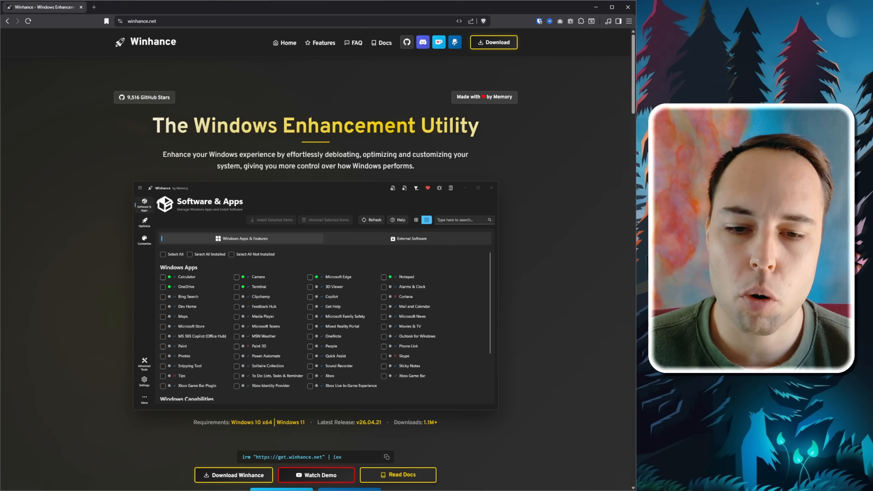
Step: Read through the Winhance home page from the download section and key features to Advanced Tools
scroll(316, 262, "down", 7)
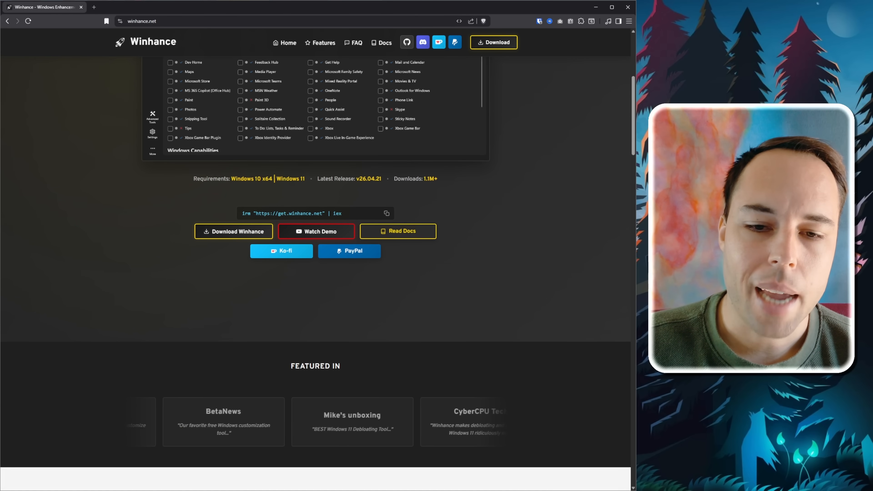
triple_click(416, 179)
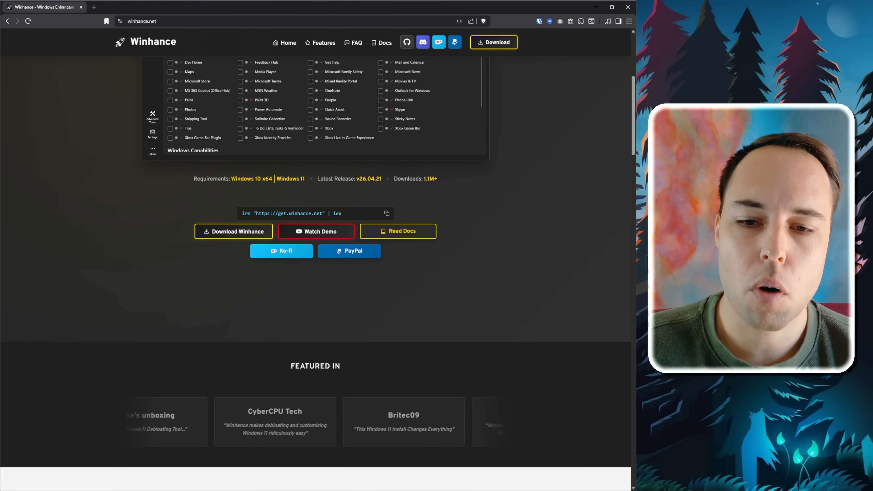
scroll(315, 261, "down", 5)
scroll(316, 262, "down", 1)
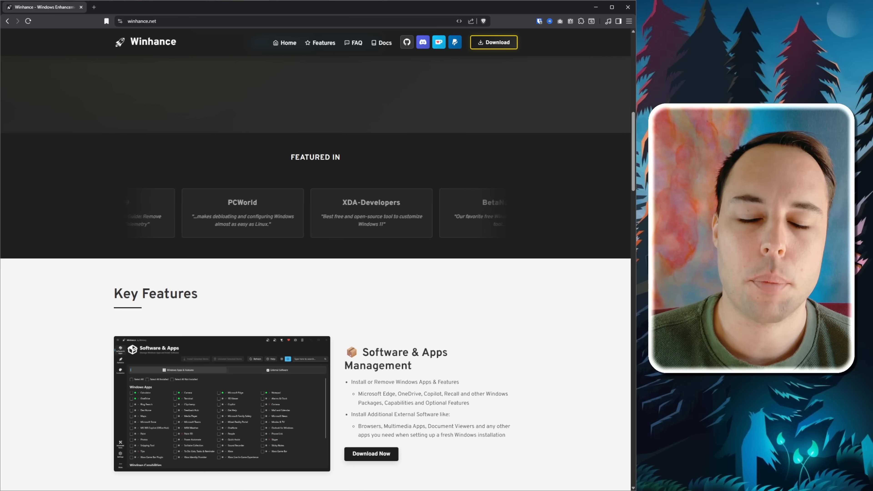
scroll(315, 274, "down", 10)
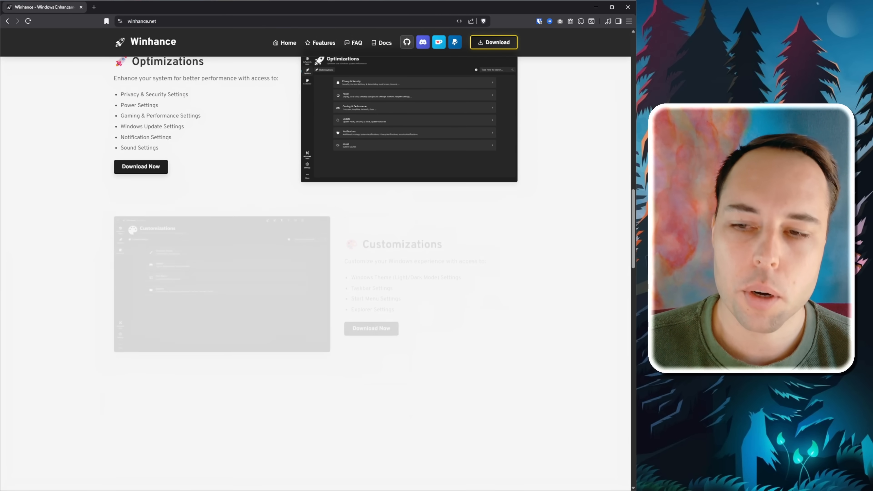
scroll(316, 274, "down", 5)
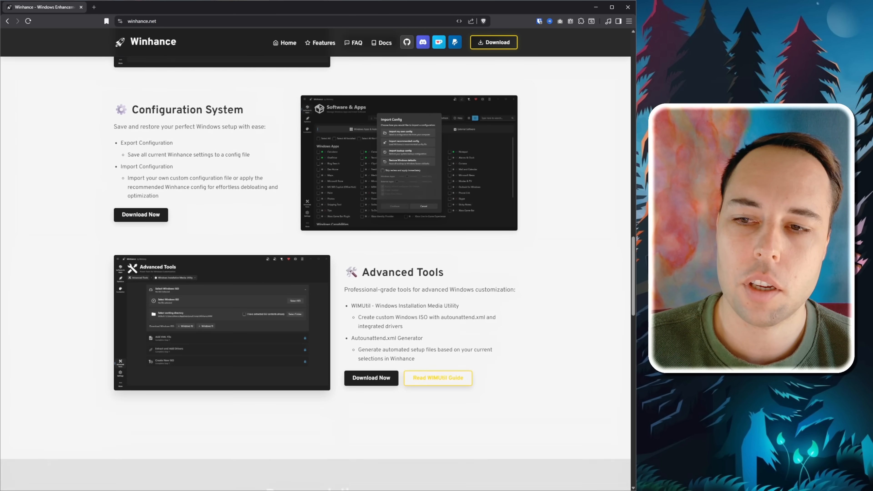
scroll(316, 274, "down", 1)
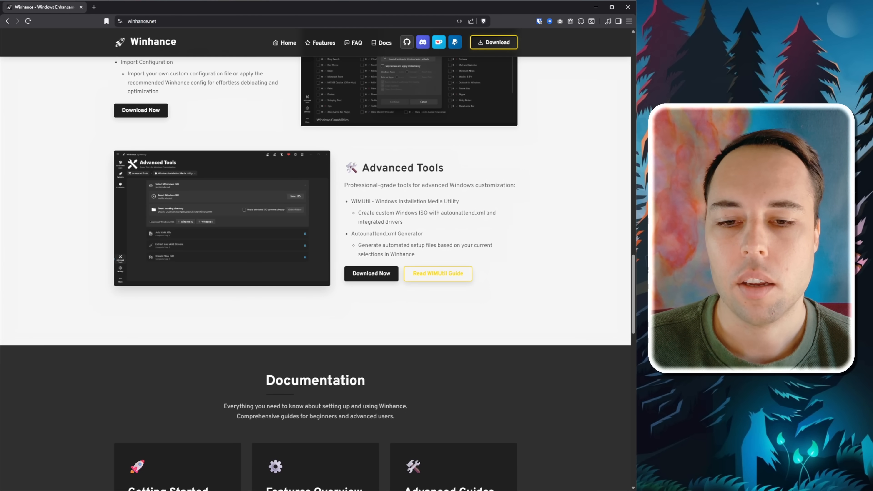
Step: Highlight the Autounattend.xml Generator entry and its description under Advanced Tools
left_click_drag(352, 234, 450, 245)
left_click(449, 246)
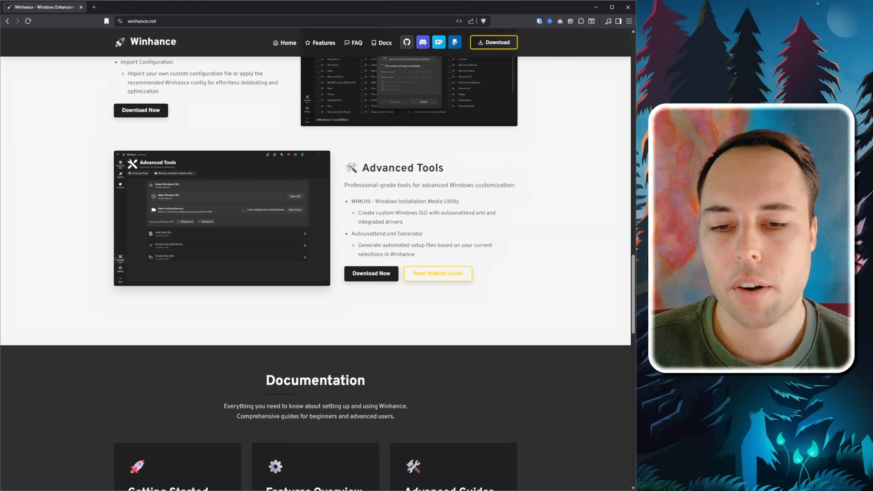
left_click_drag(357, 246, 415, 254)
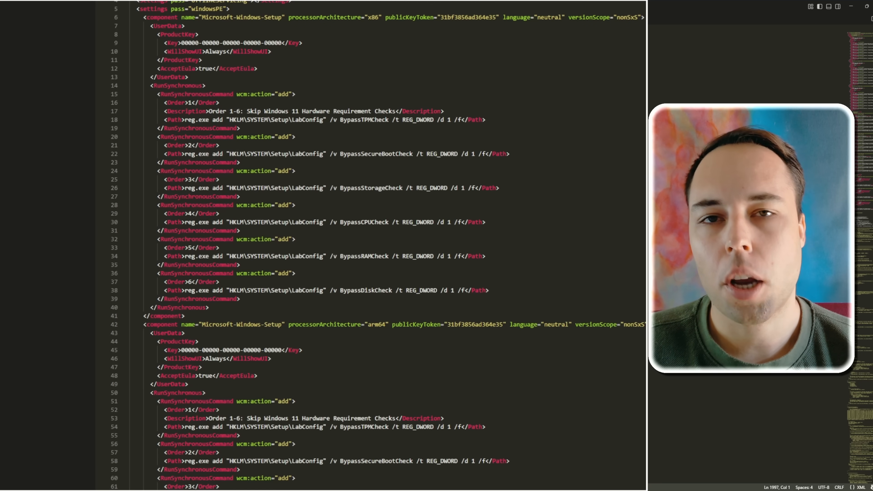
Step: Examine the Winhance autounattend file from its end back to its start, covering the privacy, notification, power plan and hardware-check sections
left_click_drag(350, 49, 152, 49)
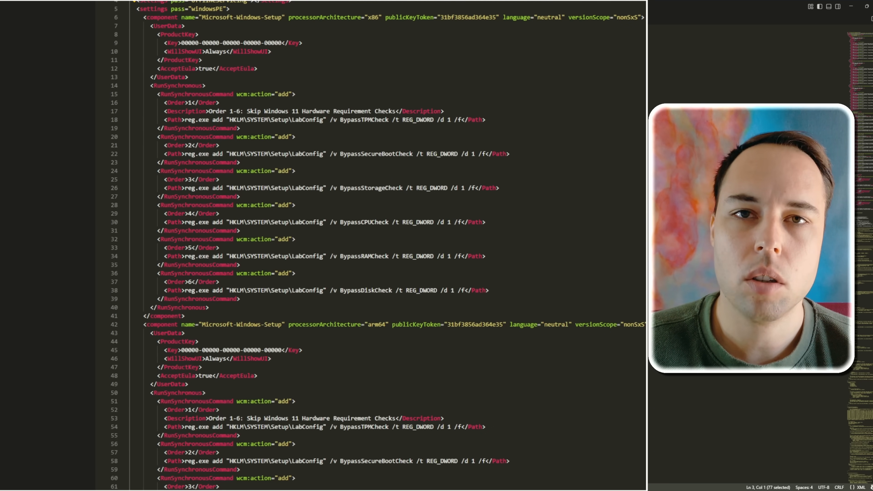
key("ctrl+End")
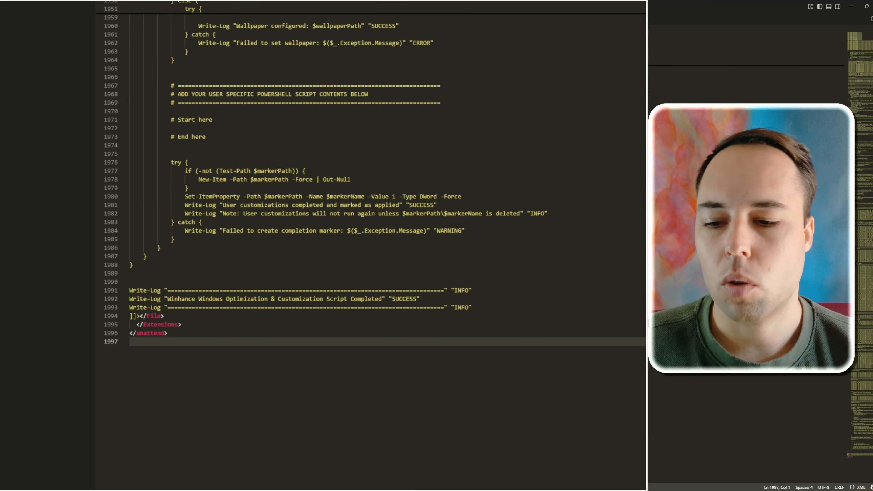
scroll(371, 240, "up", 20)
scroll(371, 241, "up", 10)
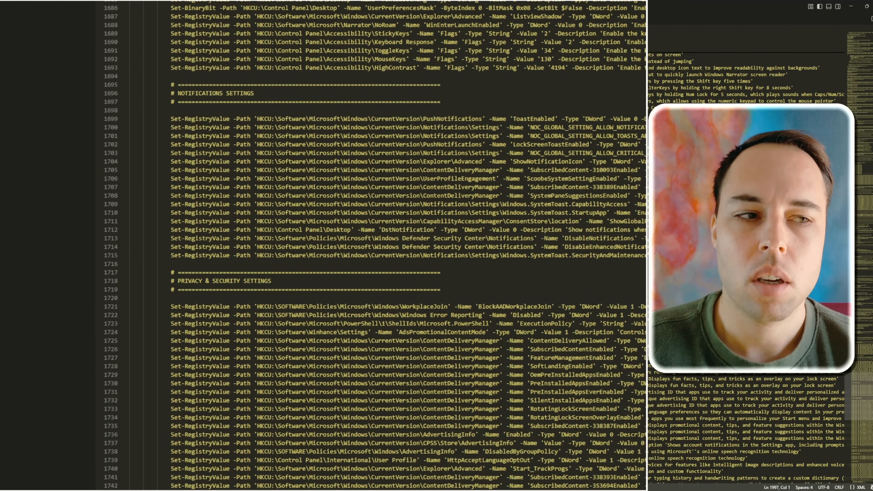
scroll(371, 241, "up", 20)
scroll(371, 241, "up", 13)
scroll(371, 241, "up", 20)
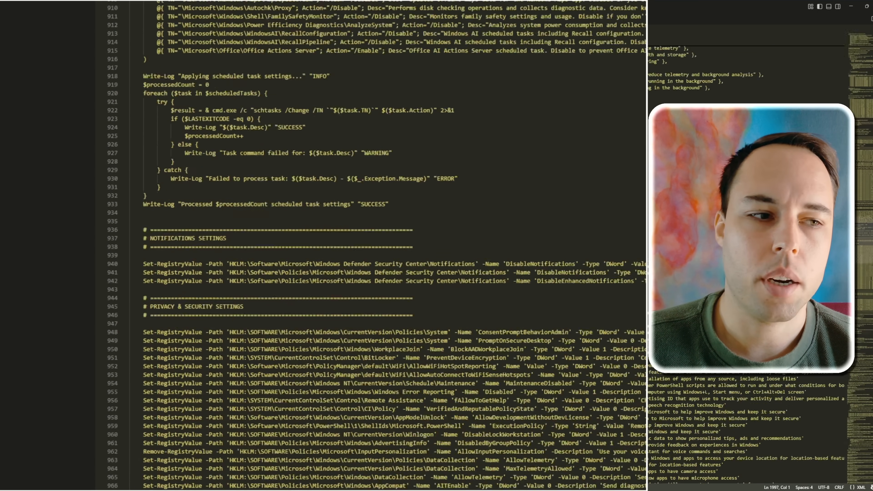
scroll(371, 240, "up", 20)
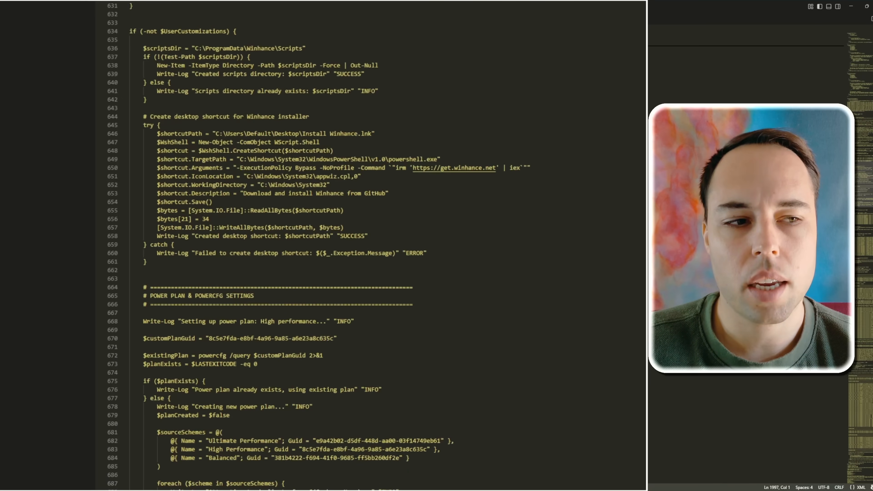
scroll(371, 241, "up", 20)
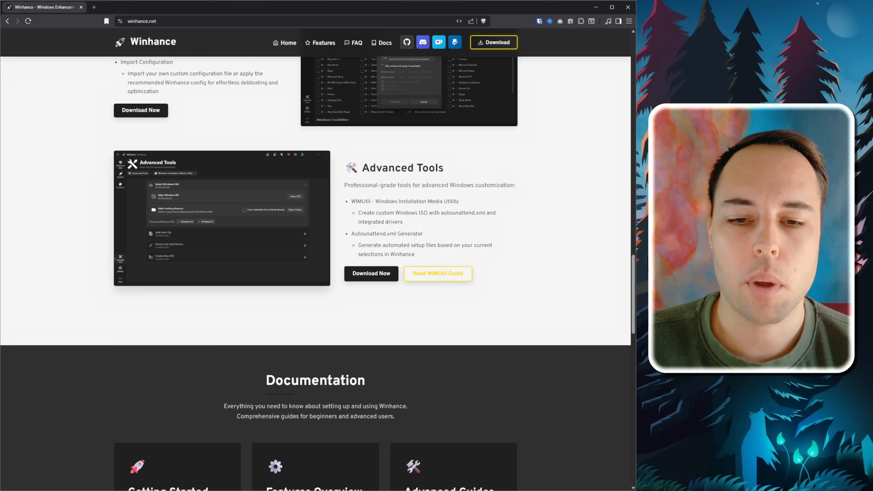
Step: Switch back to the Winhance web page and reread the Autounattend.xml Generator's description
left_click_drag(358, 245, 415, 254)
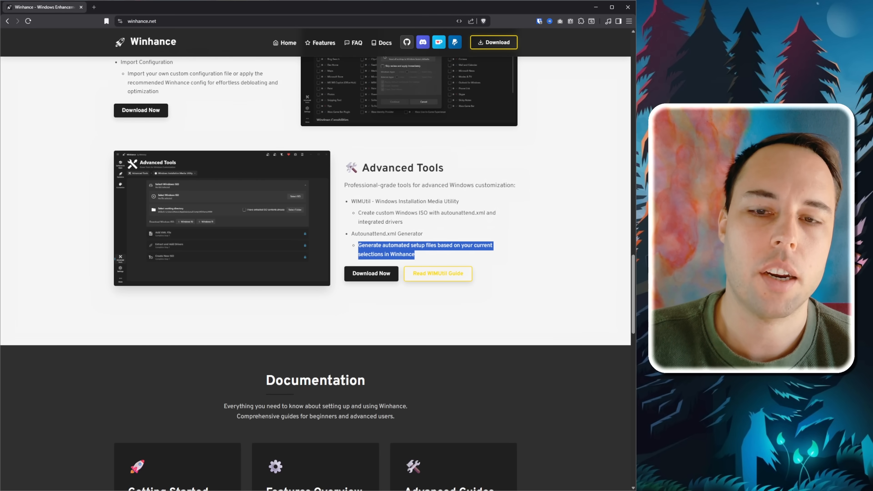
left_click(426, 255)
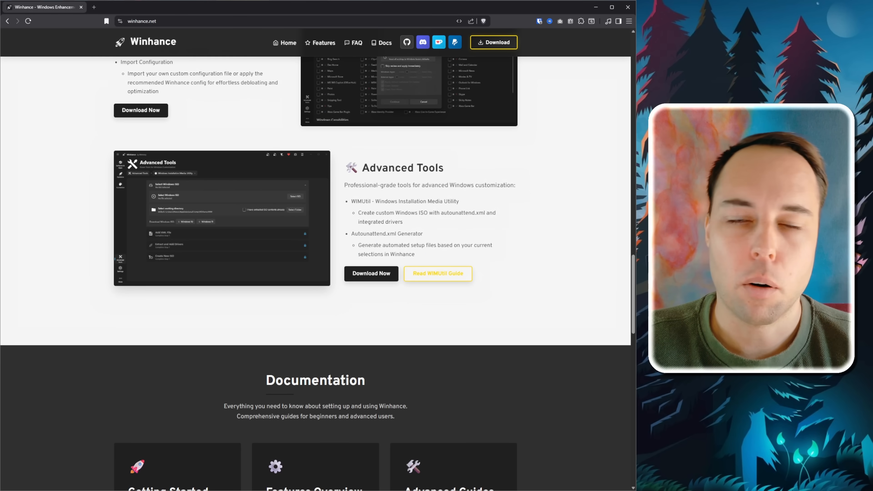